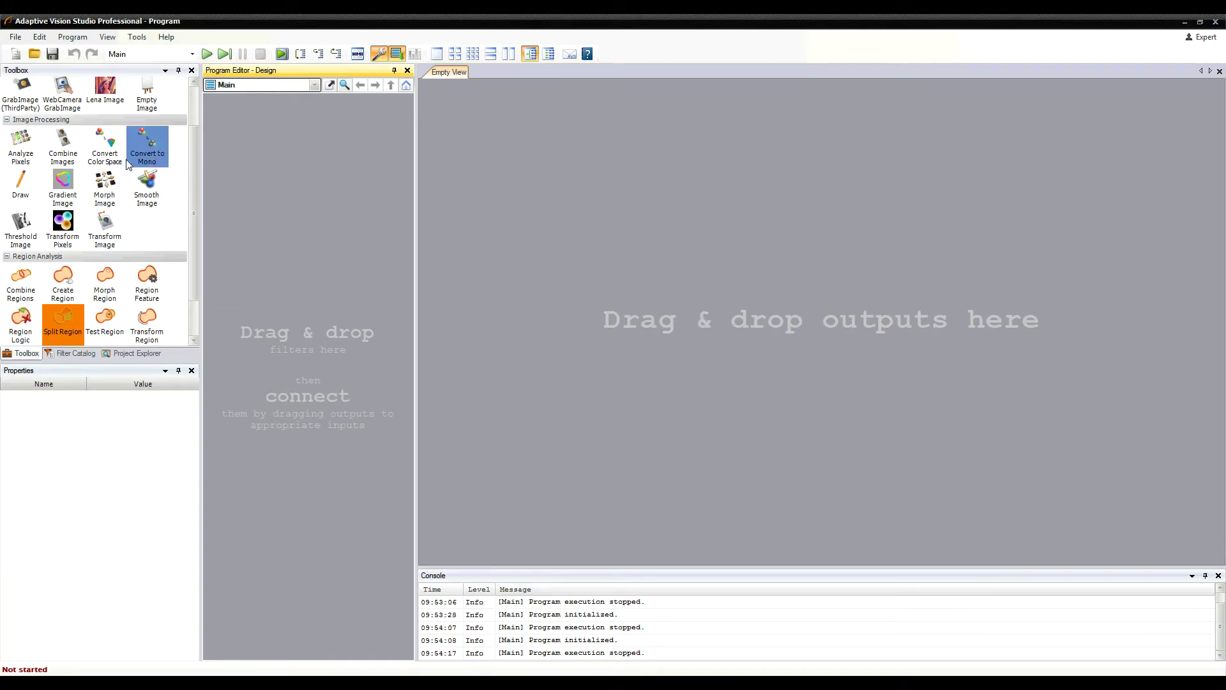
Add a synchronous GigEVision_GrabImage filter that reads from the MATRIX VISION camera
scroll(194, 189, up, 1)
scroll(194, 190, up, 3)
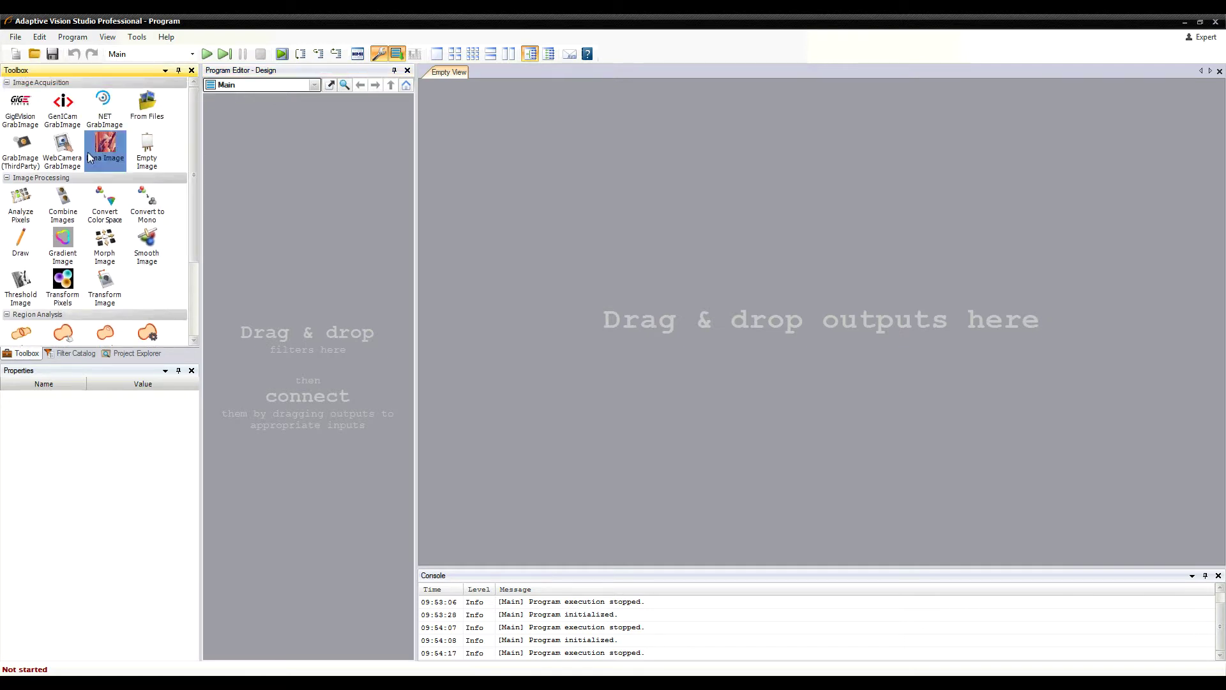
drag(29, 122, 250, 140)
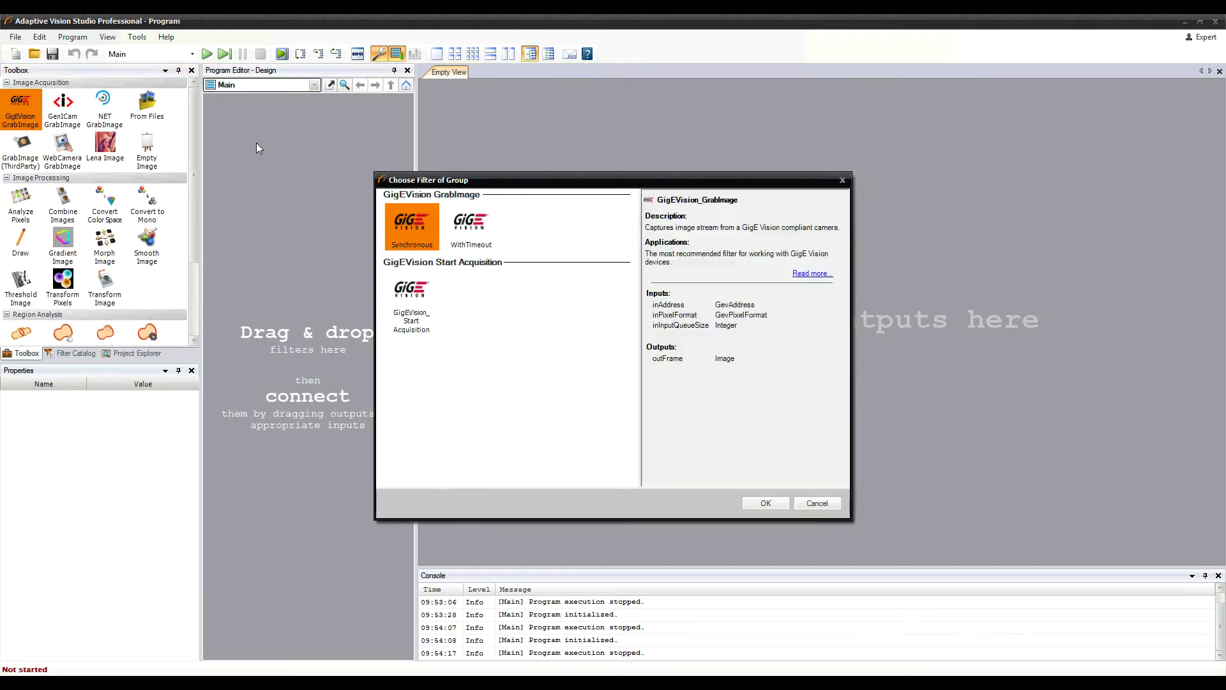
click(761, 500)
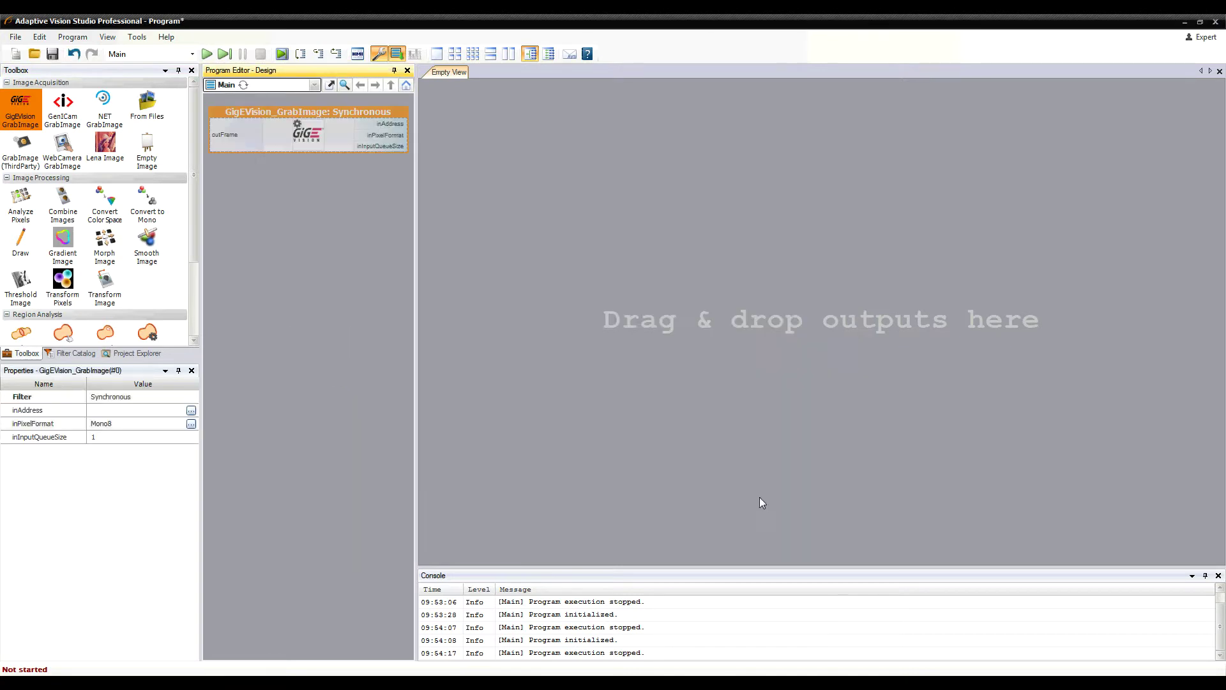
click(191, 410)
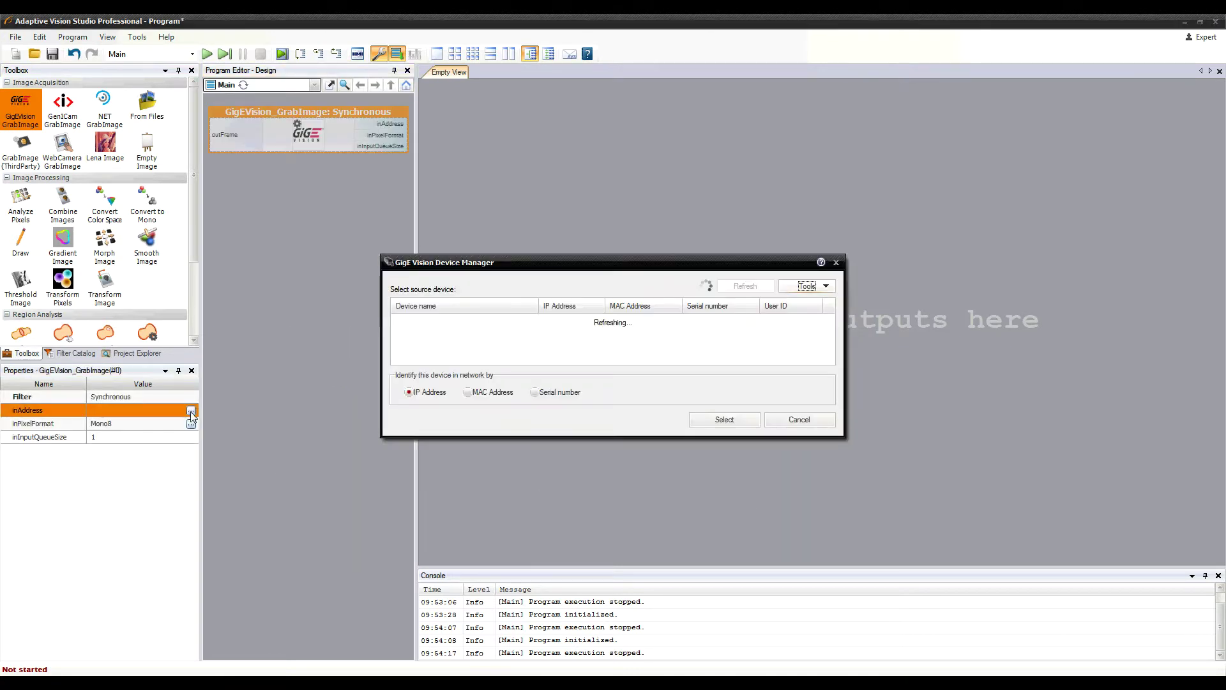
click(518, 321)
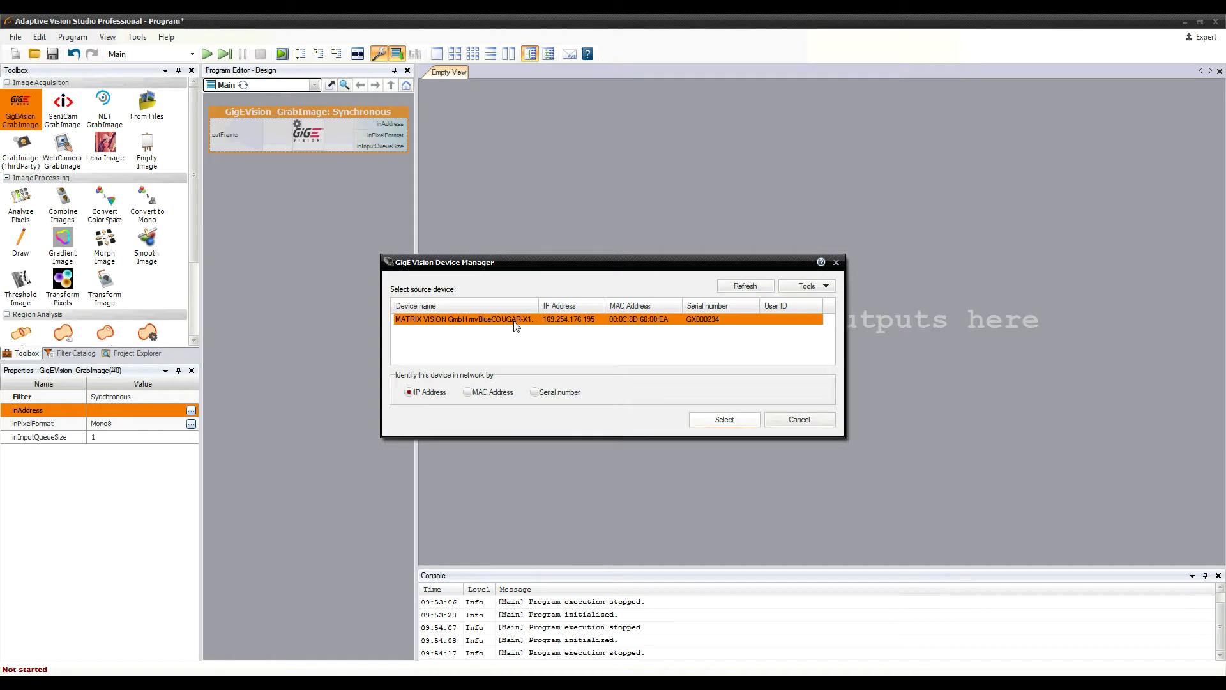
click(723, 419)
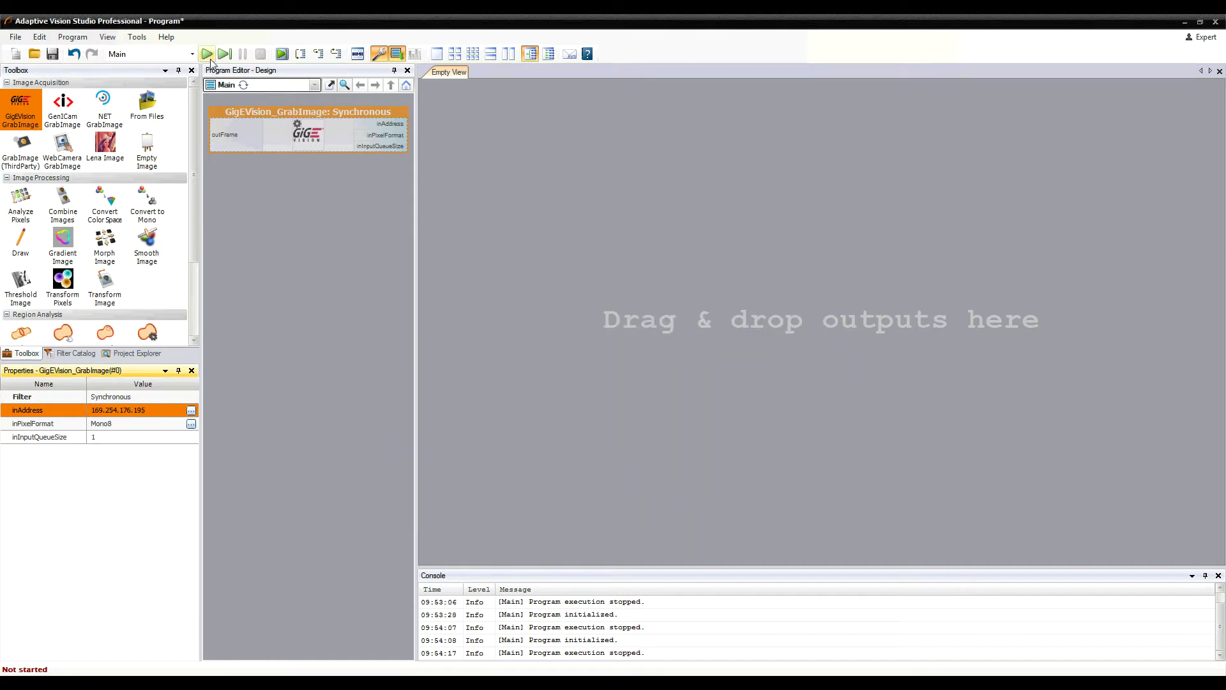
Run the program, switch to a 2x2 preview layout, and show outFrame in the first view
click(207, 53)
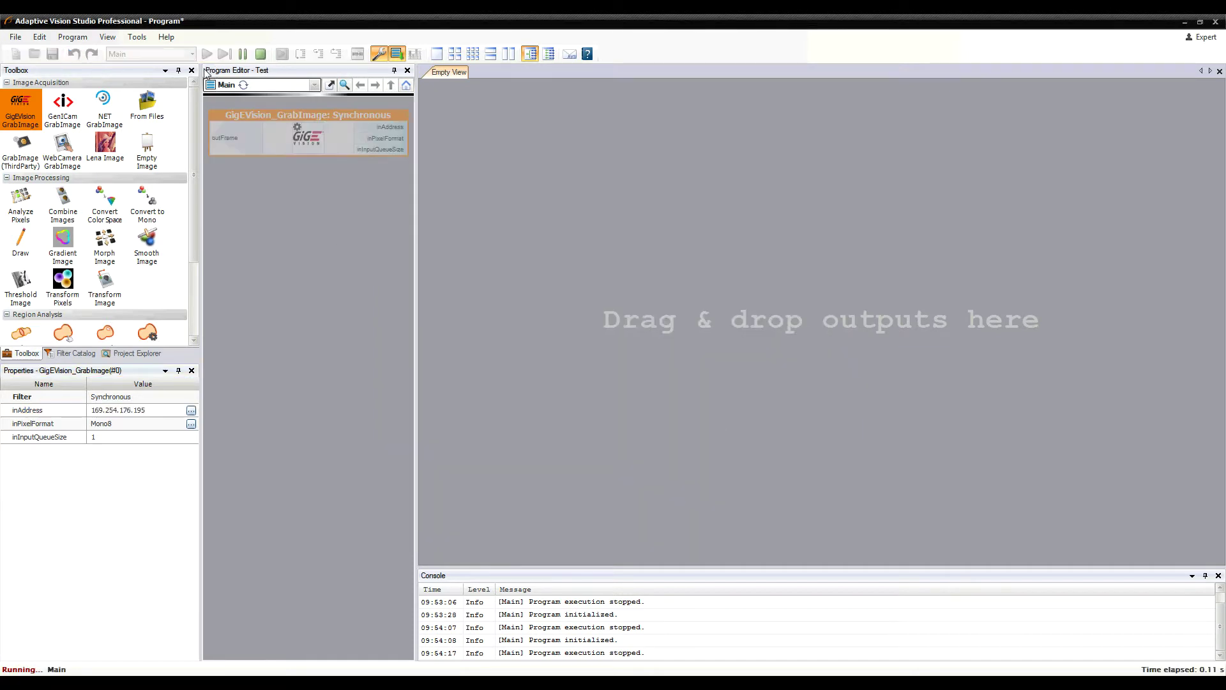
click(455, 54)
drag(216, 135, 629, 194)
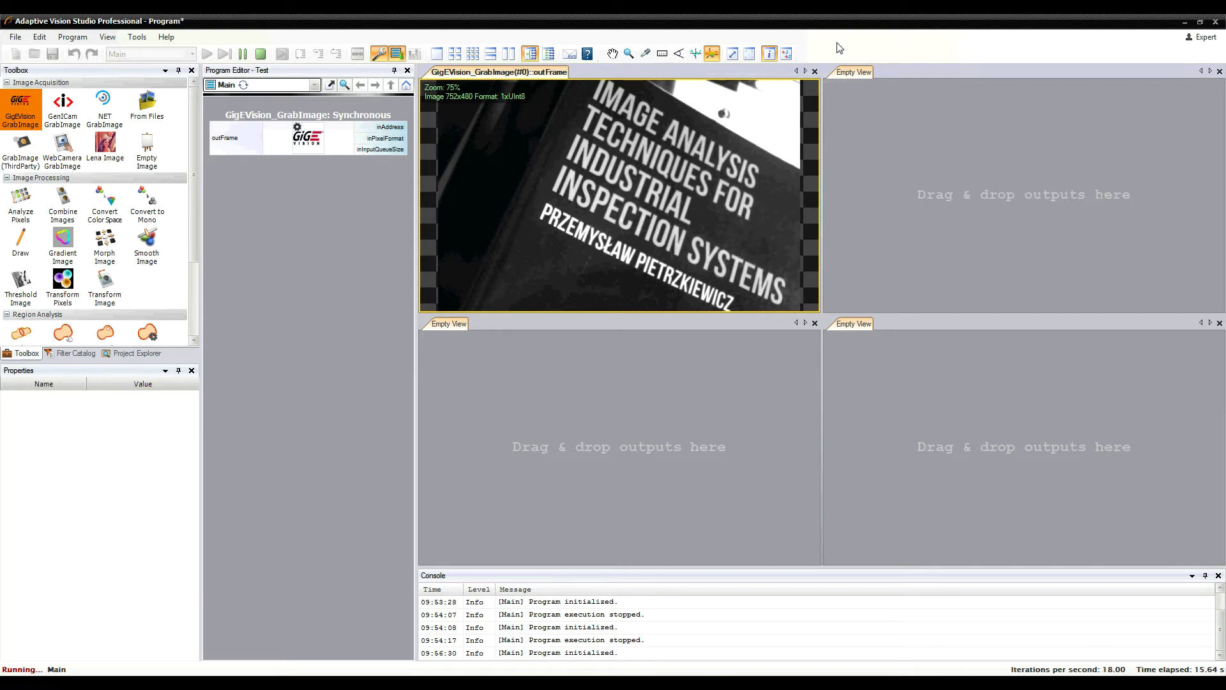
Pan the zoomed outFrame image to reveal more of the title text
scroll(637, 95, up, 2)
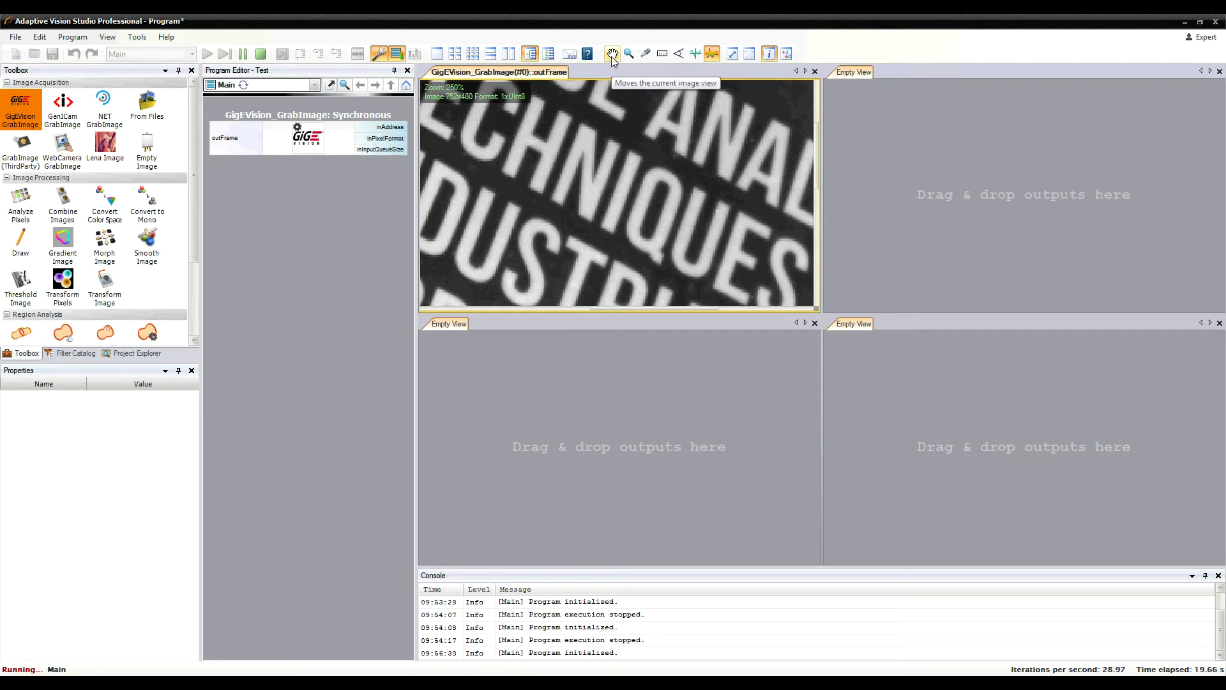
click(612, 55)
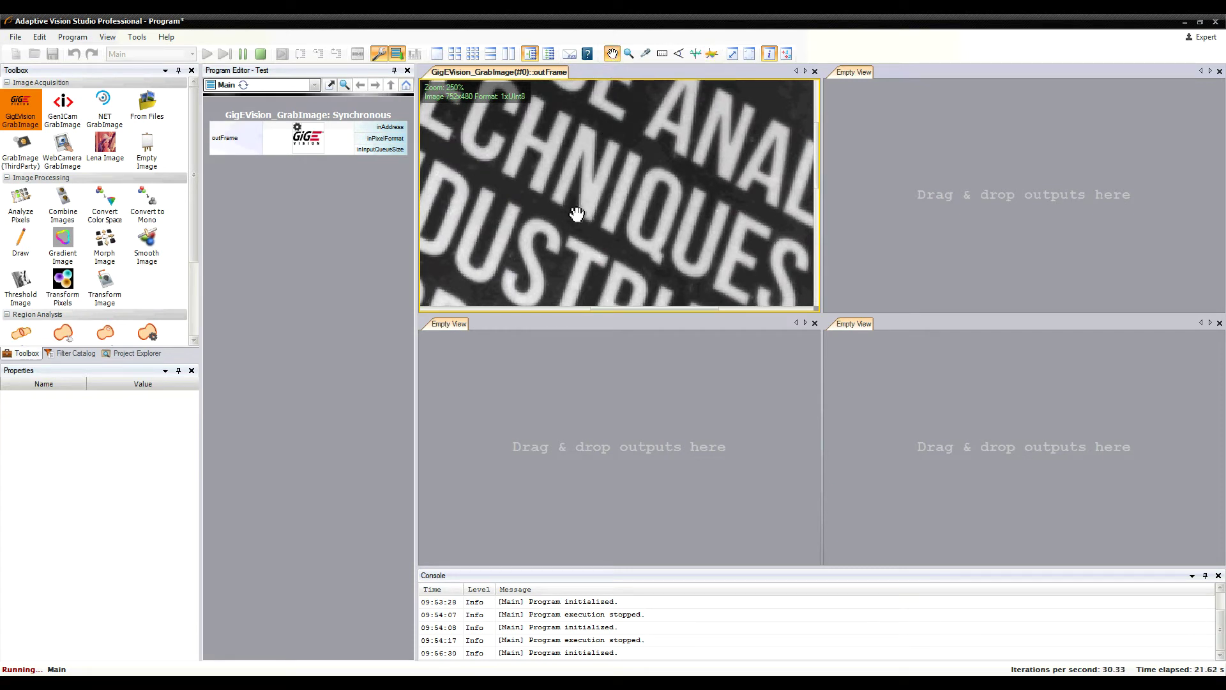
drag(592, 208, 621, 178)
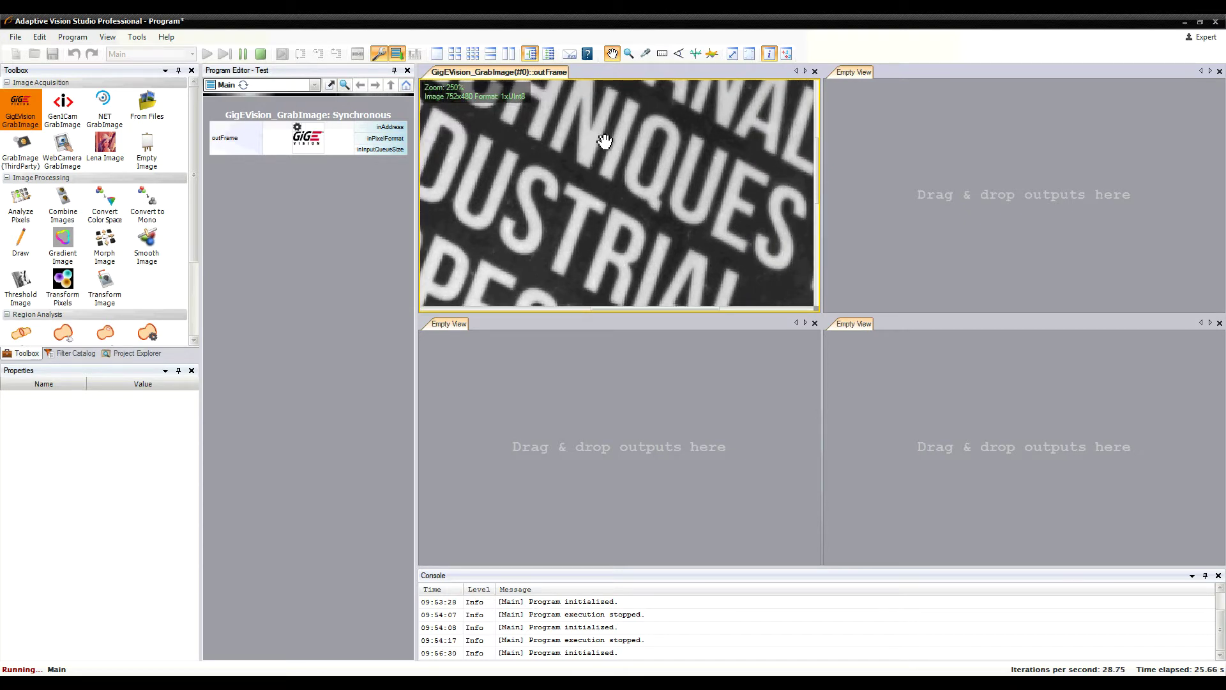
Zoom in on the title letters, zoom back out to 250%, and enable pixel inspection
click(629, 55)
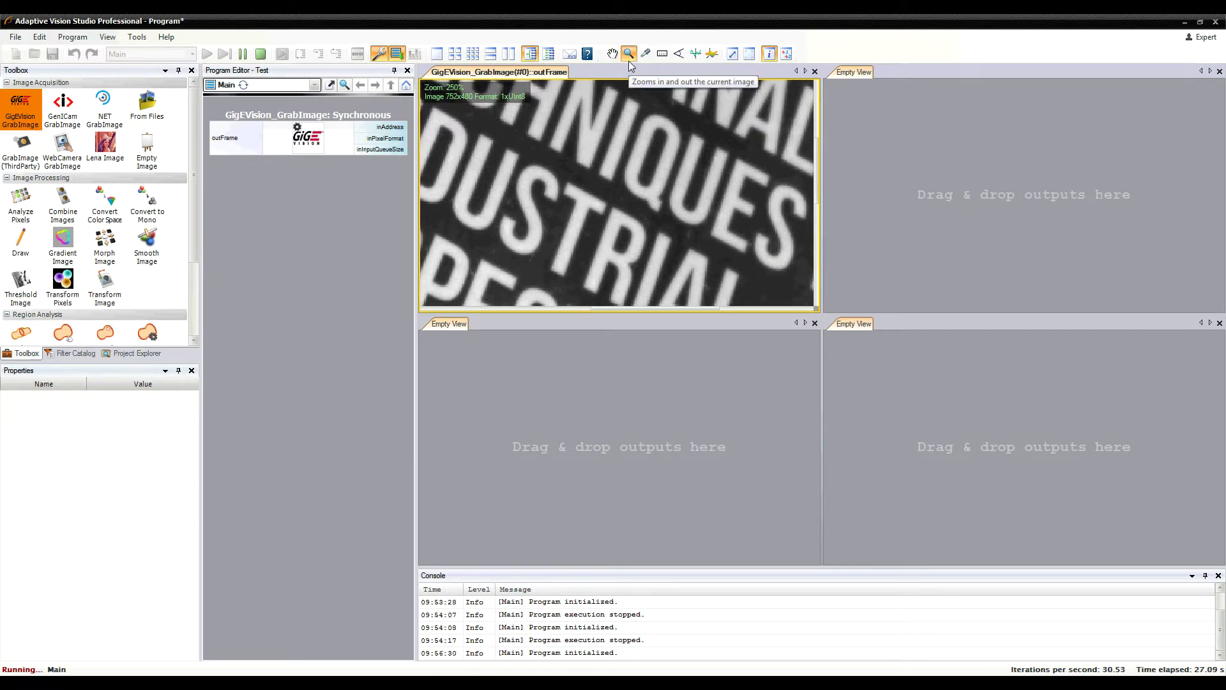
click(645, 170)
click(645, 170)
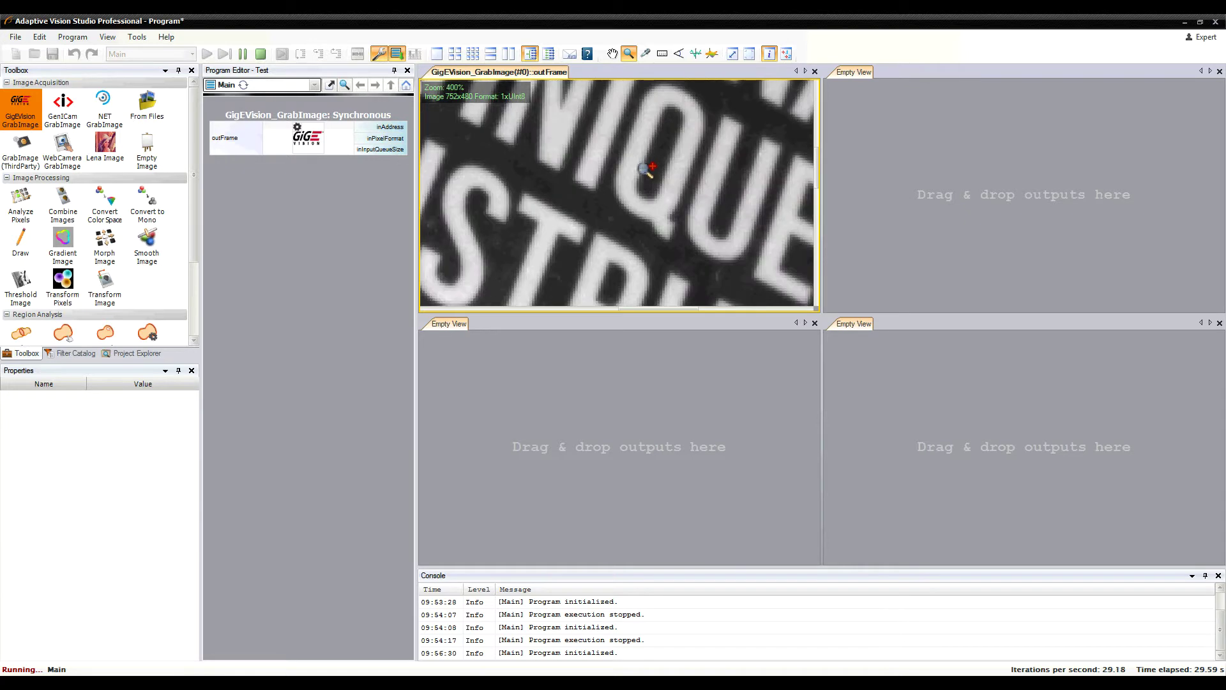
click(645, 170)
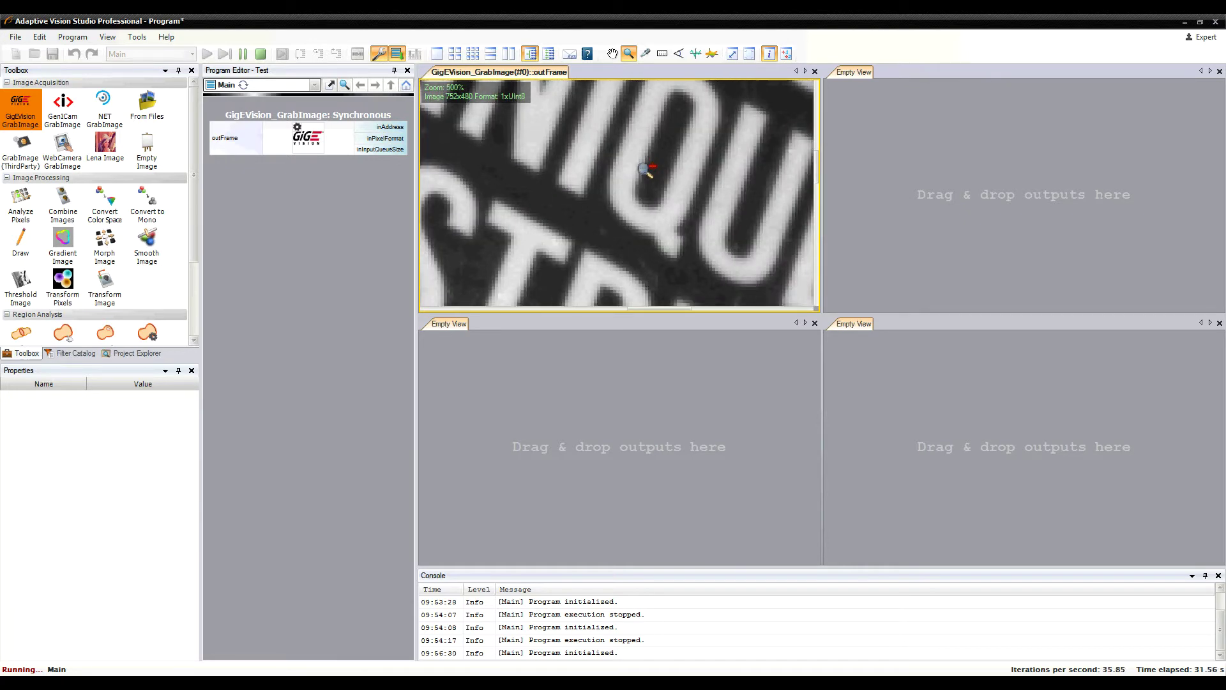
right_click(645, 170)
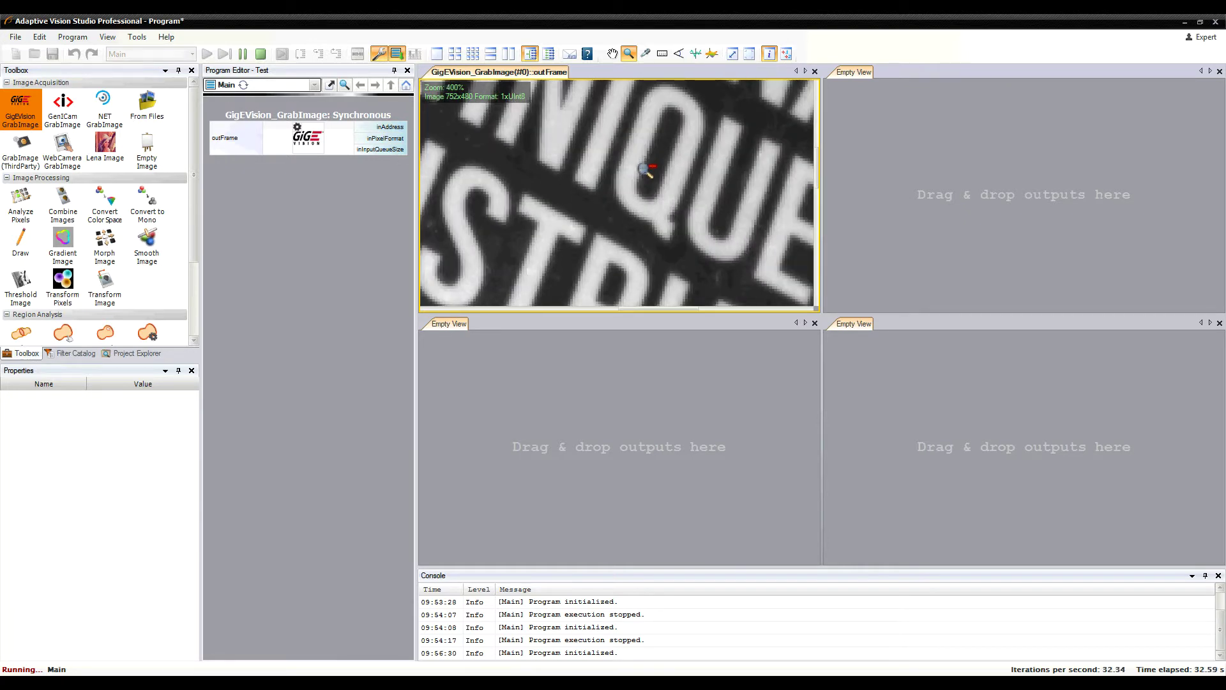
right_click(645, 170)
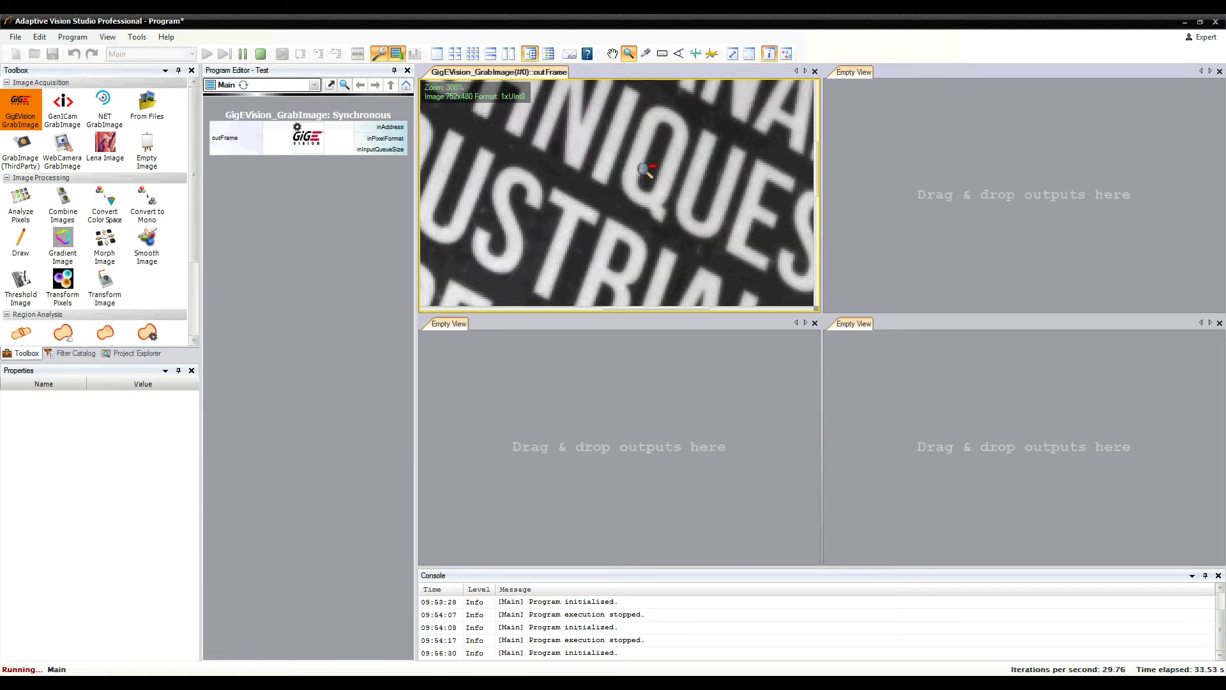
right_click(645, 170)
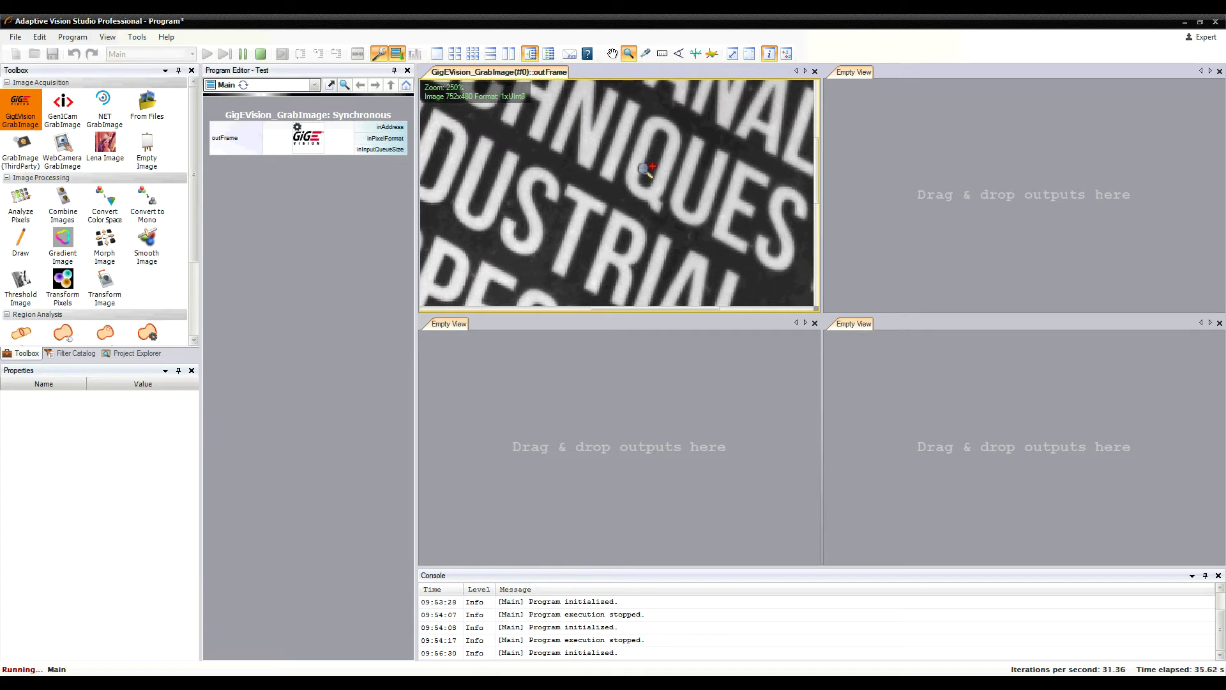
click(645, 54)
Read a title pixel's coordinates and grey level, then dismiss the readouts
click(590, 199)
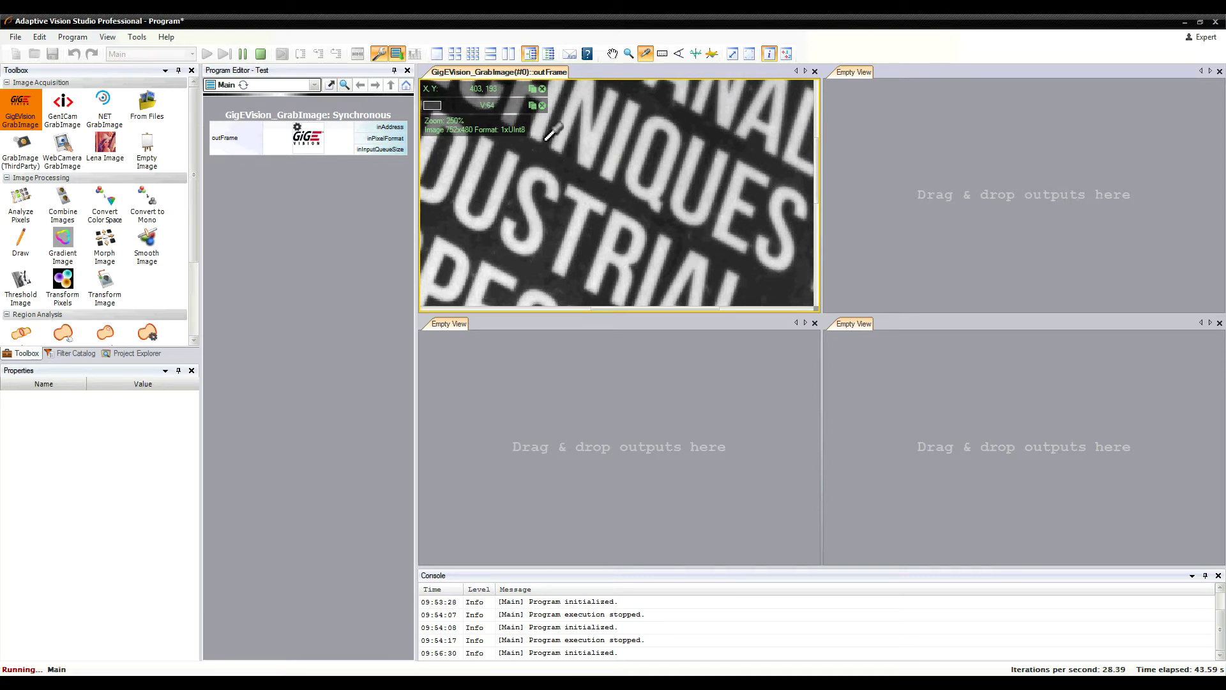
click(542, 88)
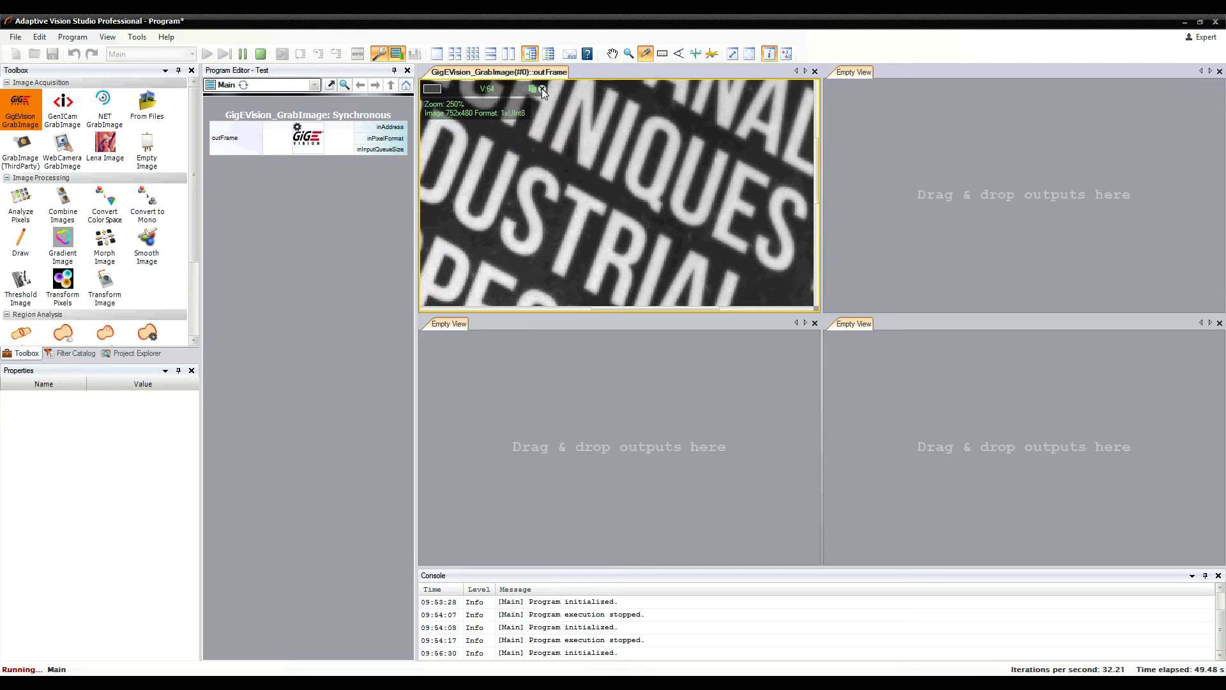
click(541, 88)
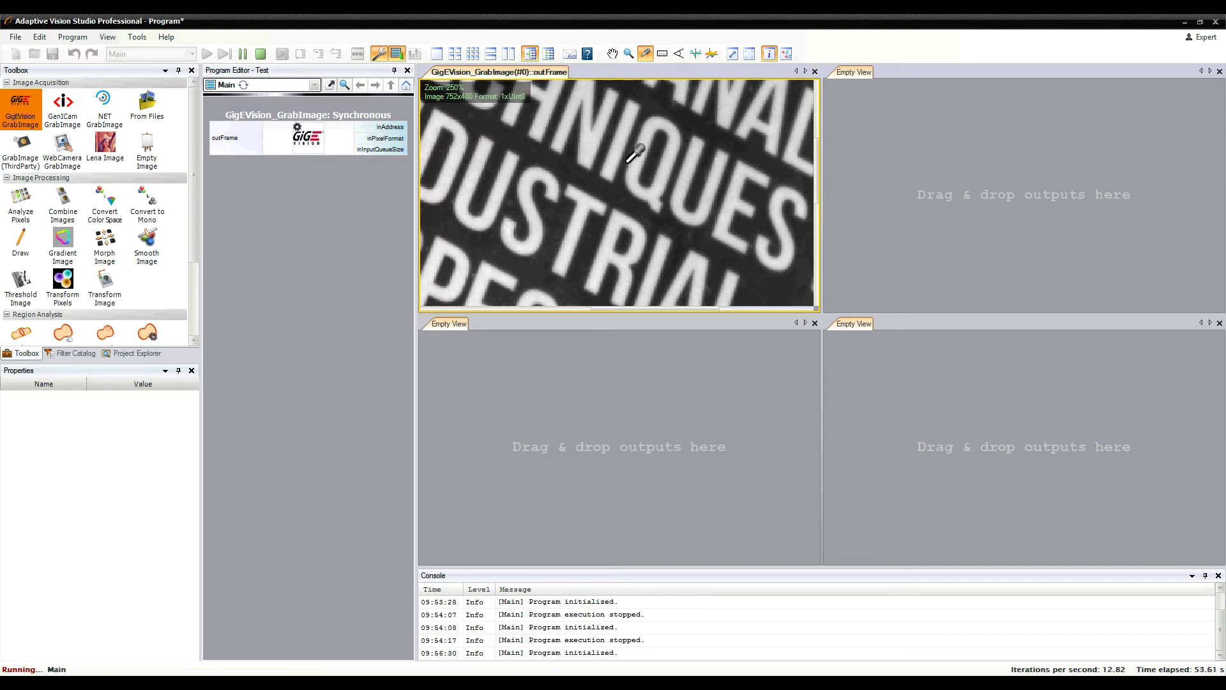
Zoom the view and pan across the magnified 'INDUSTRIAL' title lettering
scroll(632, 155, up, 2)
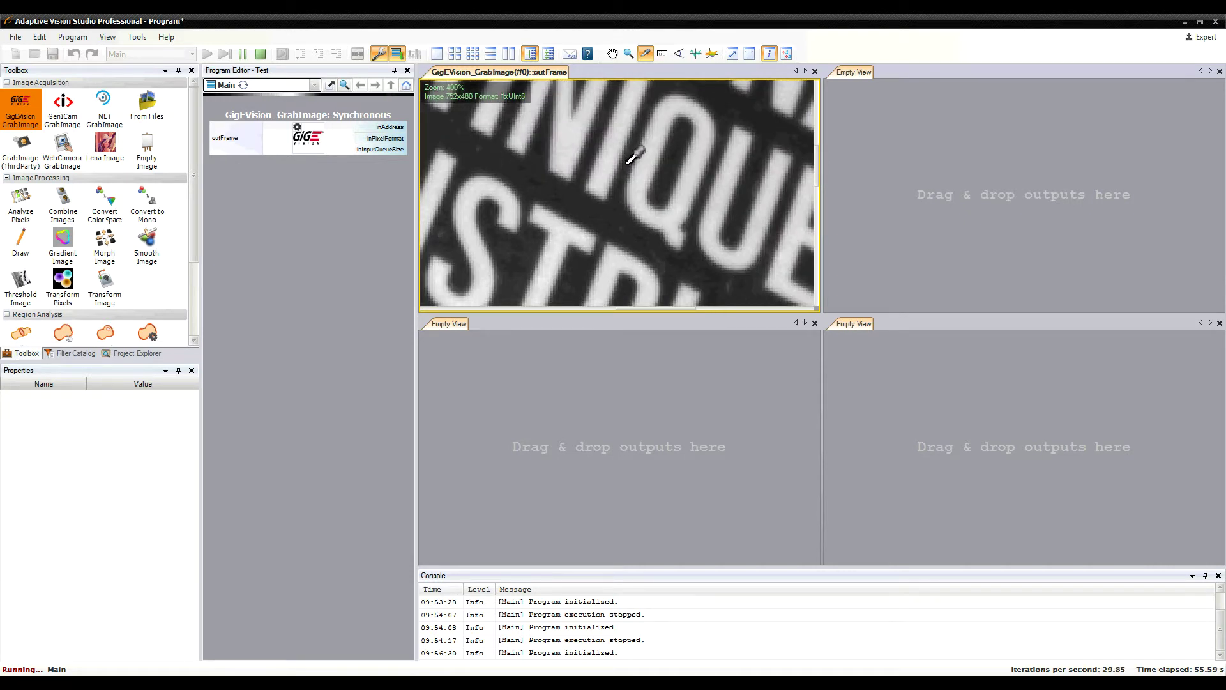
scroll(632, 156, down, 2)
scroll(632, 157, down, 1)
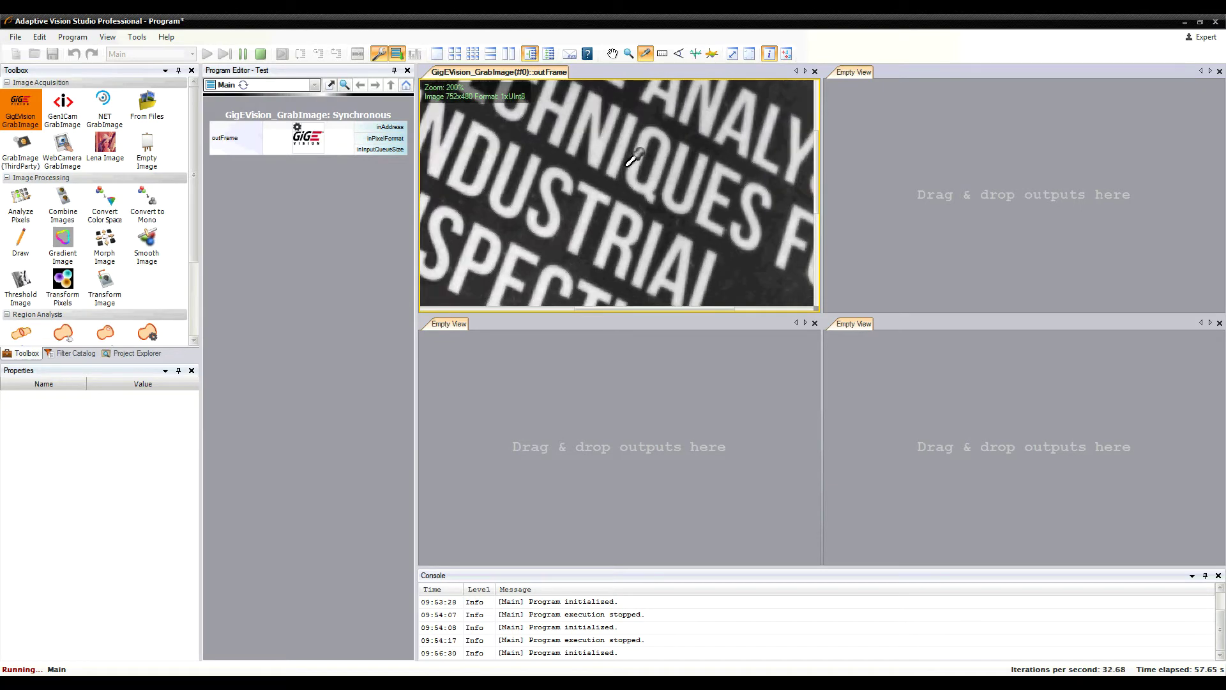
scroll(632, 160, up, 2)
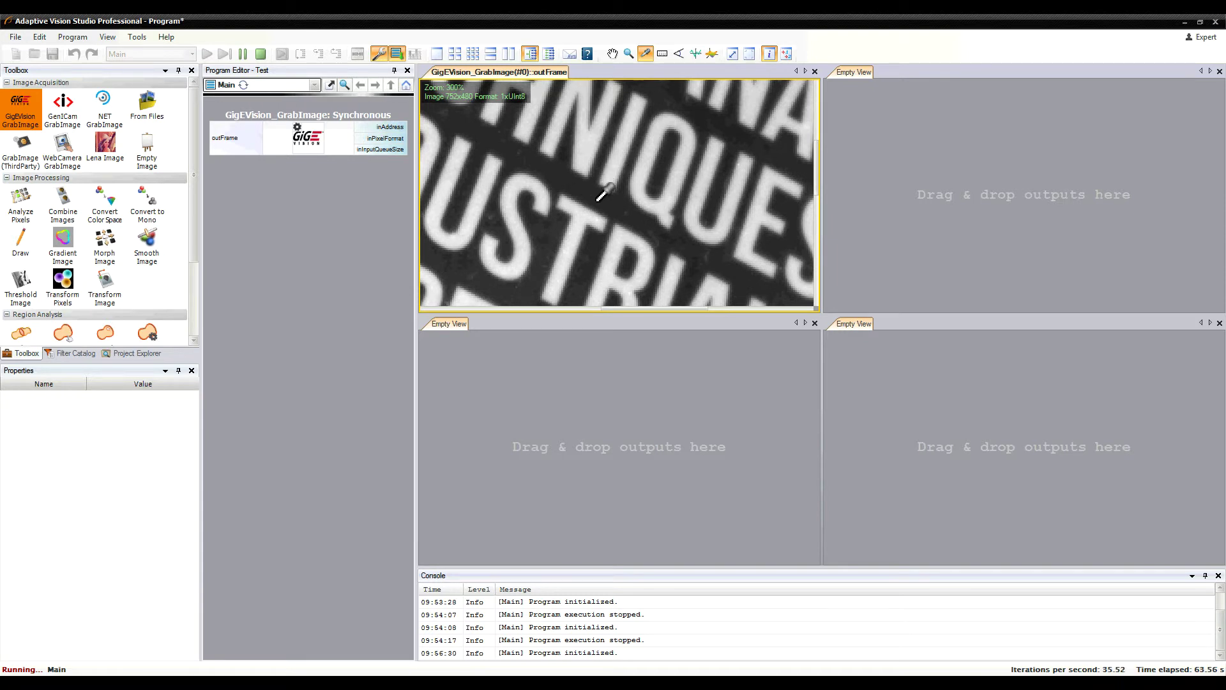
drag(601, 195, 624, 170)
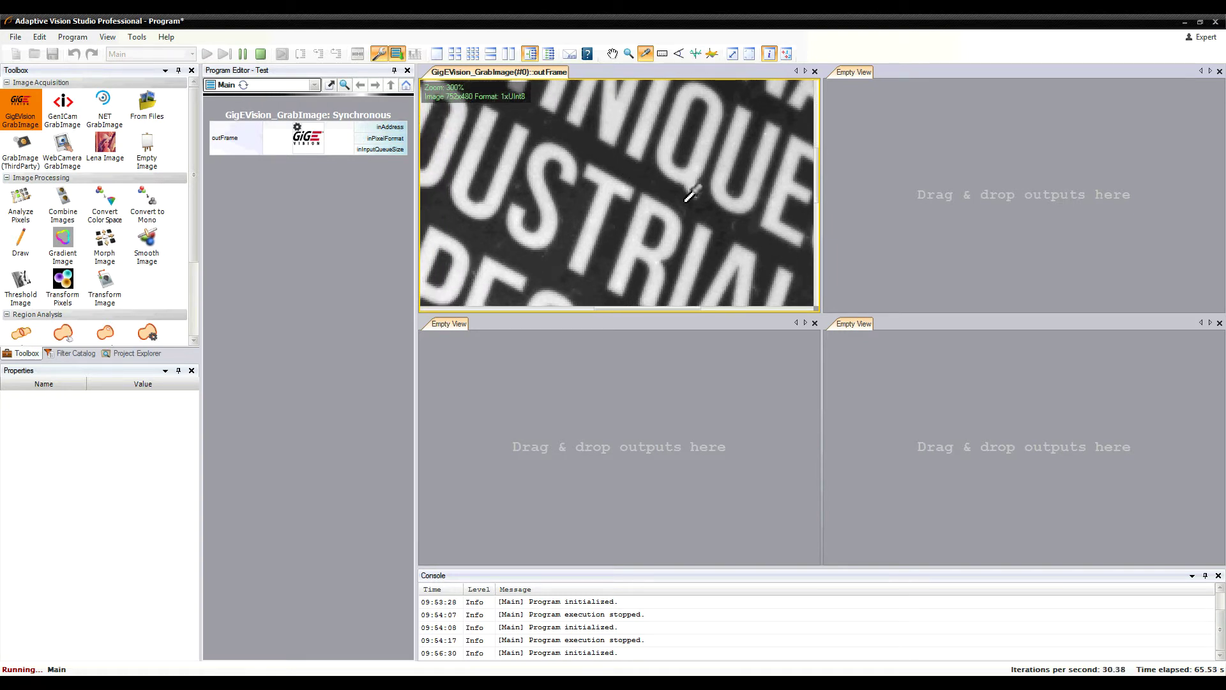
drag(690, 195, 613, 167)
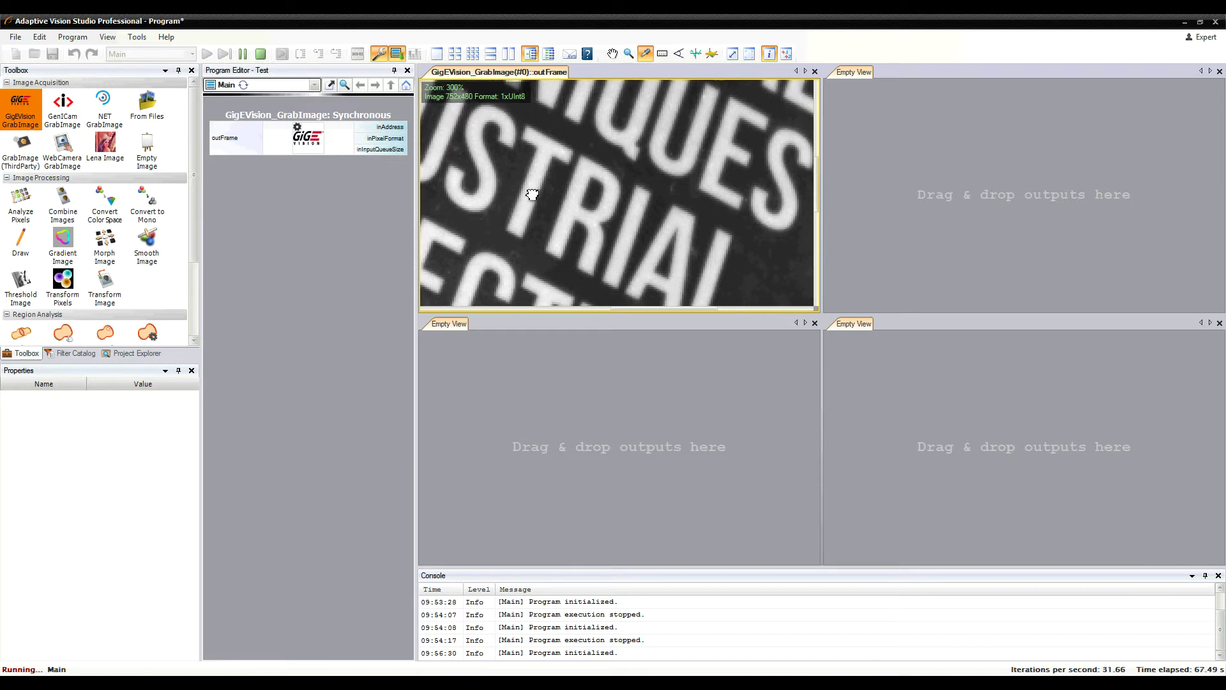
drag(533, 194, 514, 135)
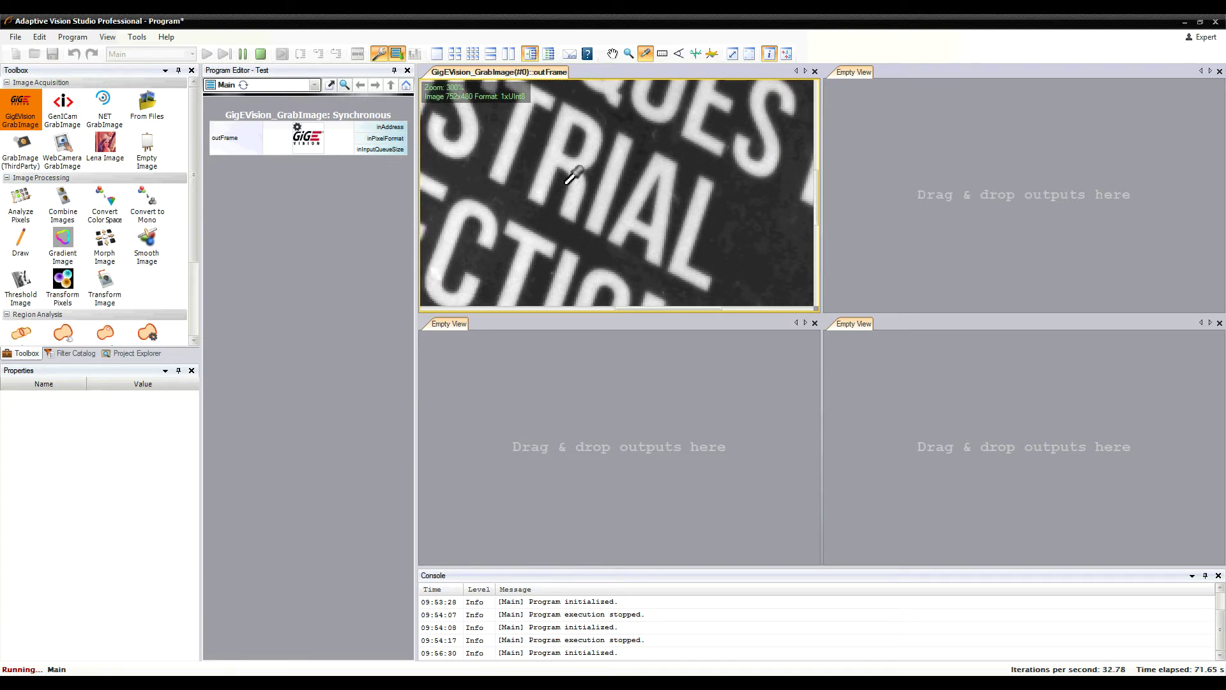
Measure a letter stroke's length with the ruler, then its angle with the angle tool
click(662, 55)
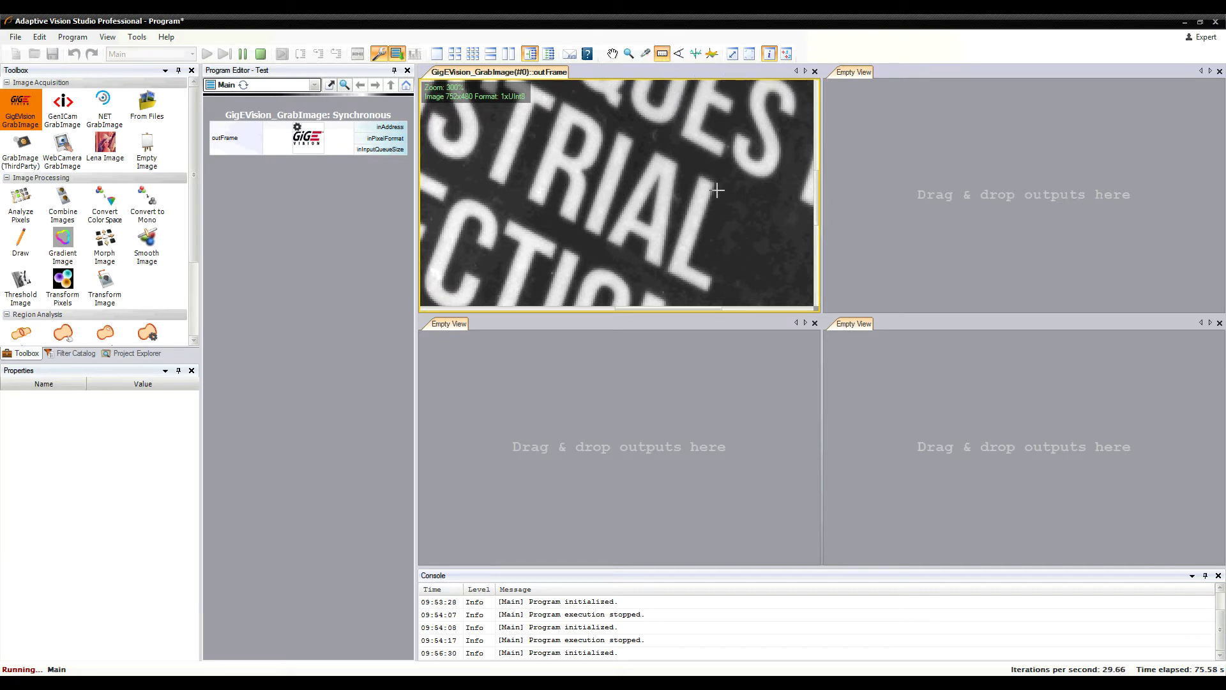
drag(715, 181, 690, 263)
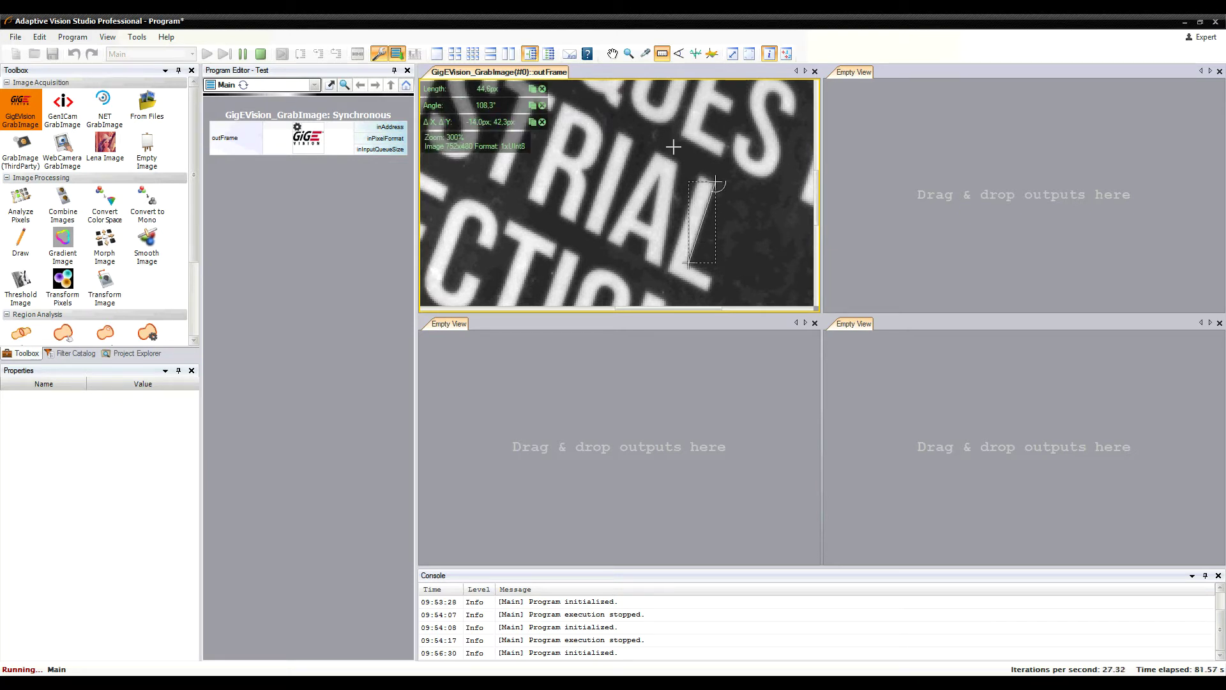
click(678, 53)
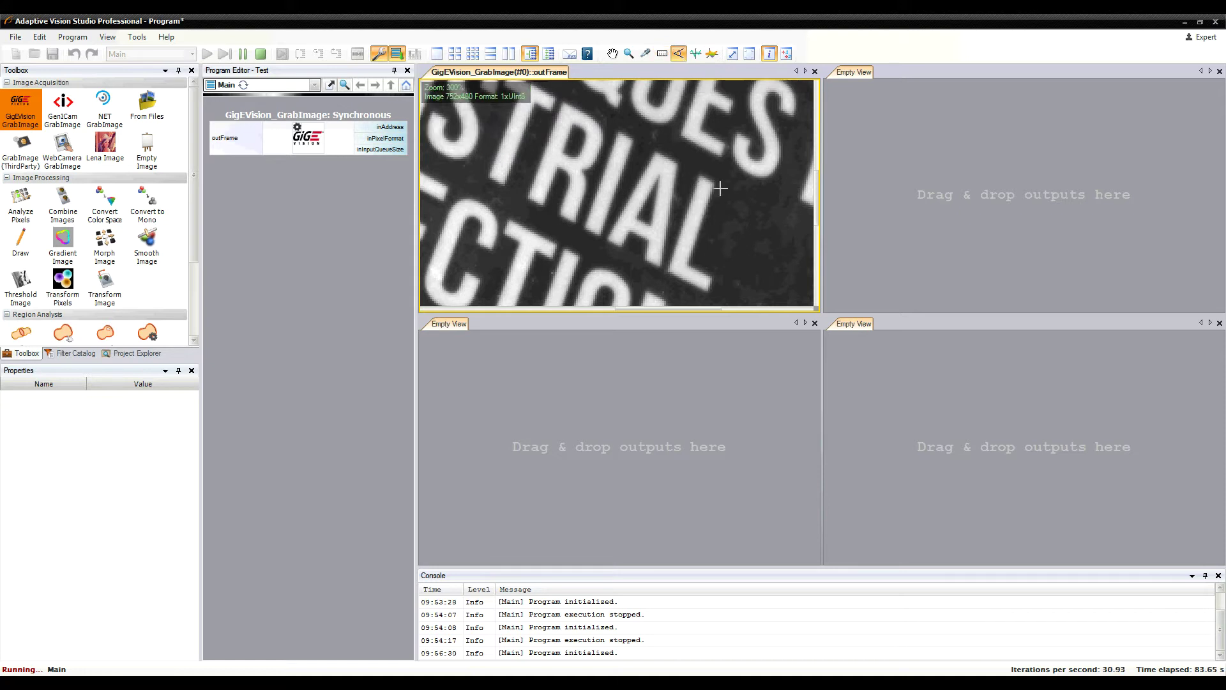
drag(714, 183, 688, 262)
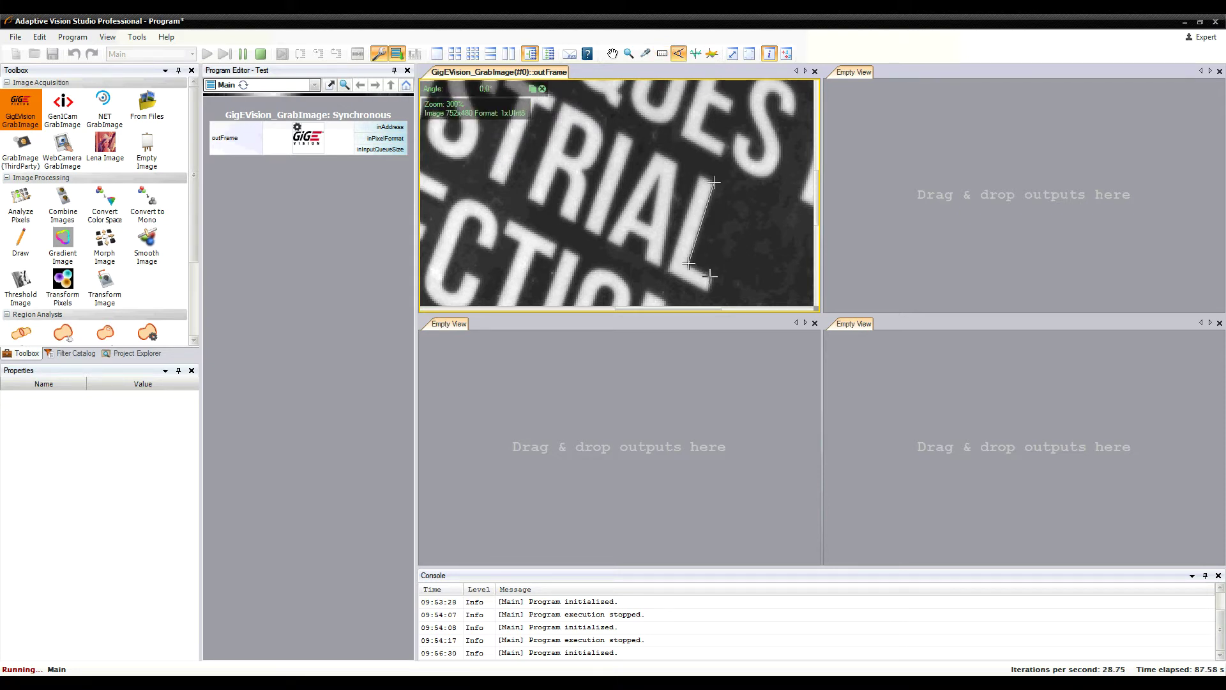
click(711, 277)
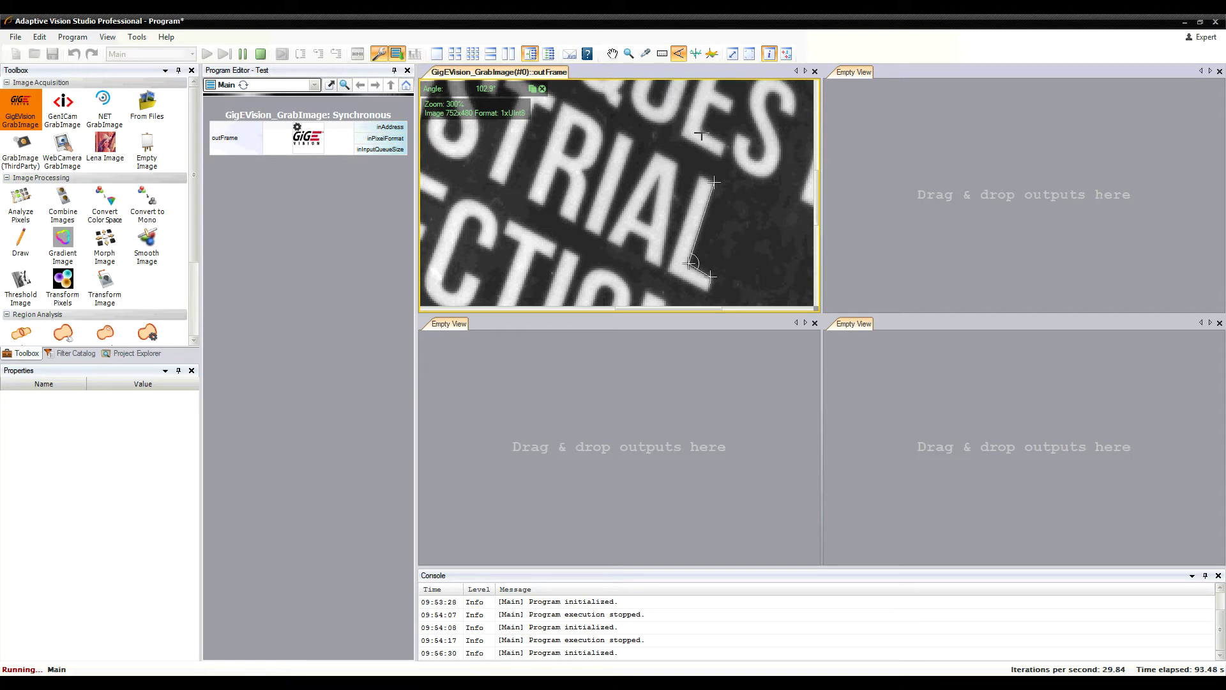
Plot the brightness profile along a line across the 'TRIAL' letters, then close the plot
click(695, 53)
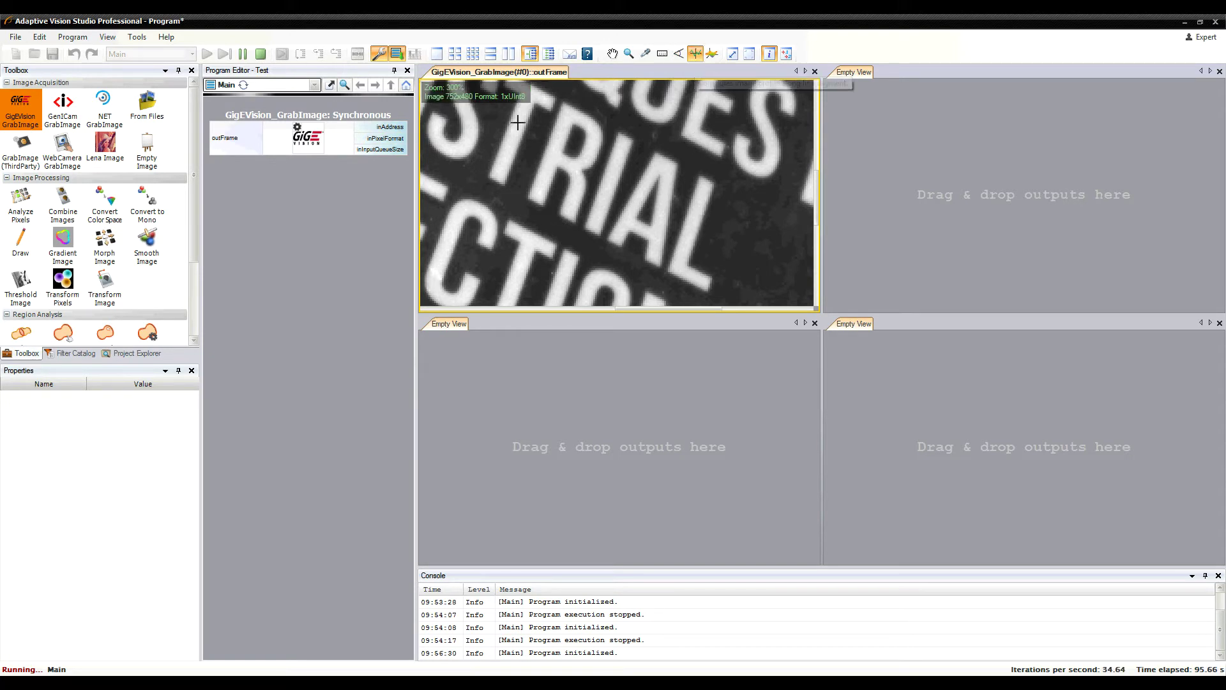
click(498, 120)
click(730, 232)
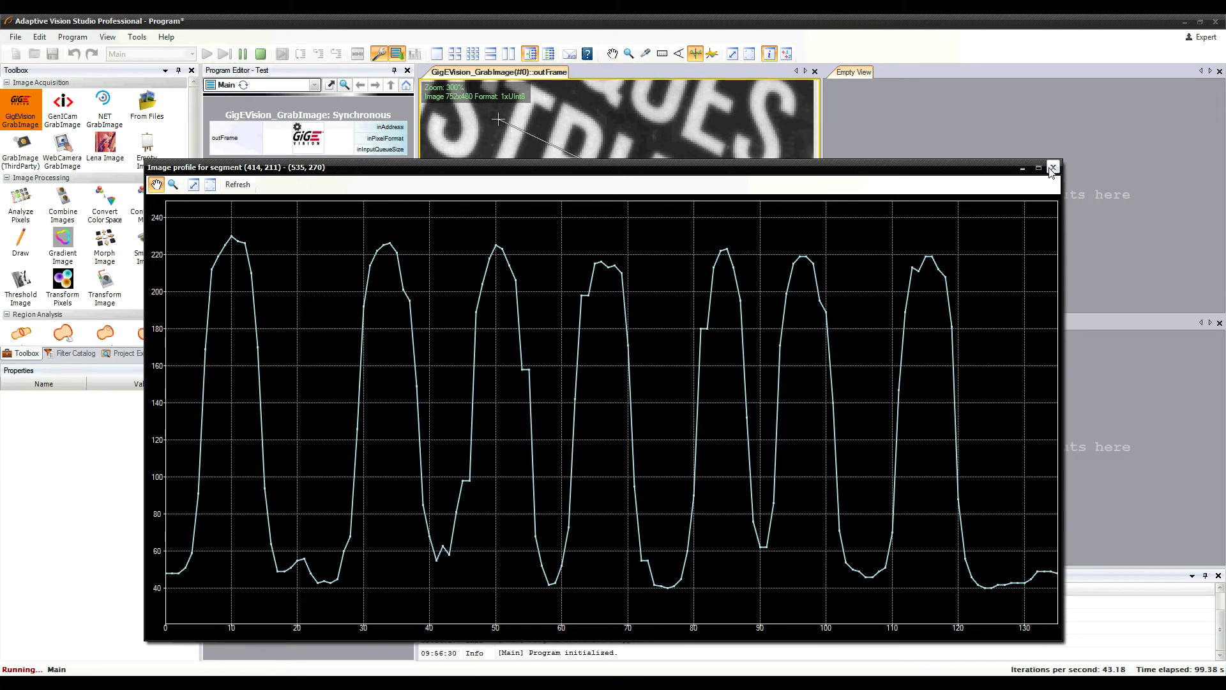
click(1053, 168)
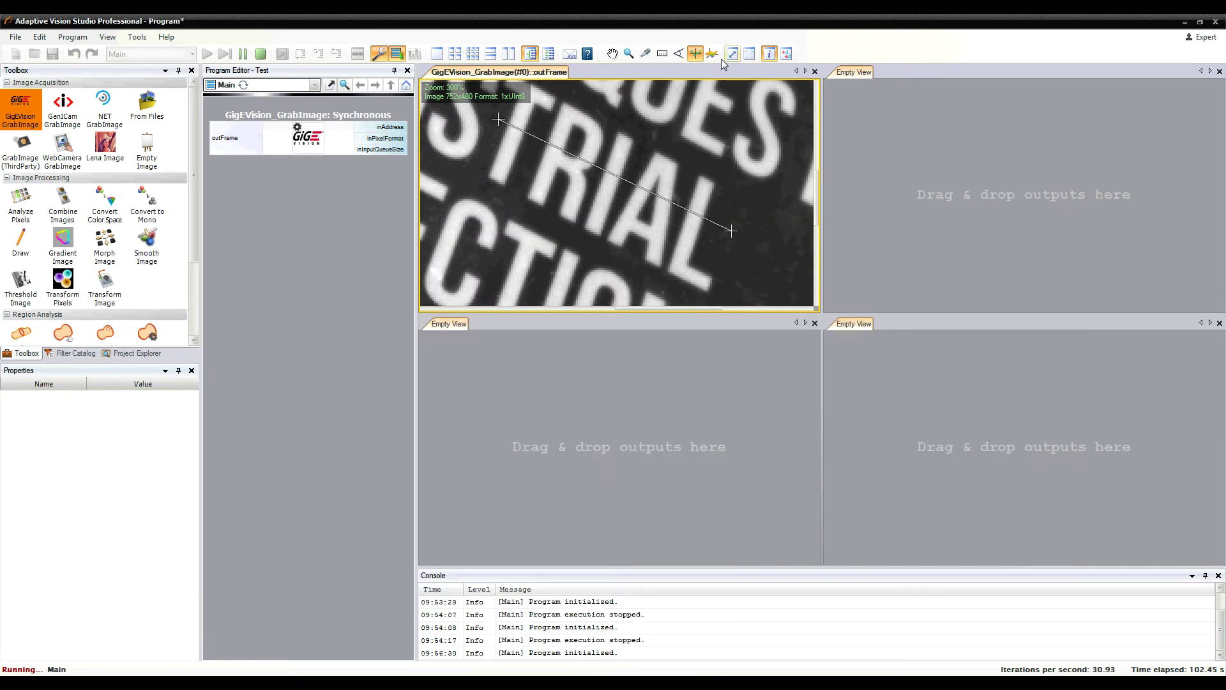
Plot a 3-D brightness profile of a box over 'TRIAL', rotate it, then close it
click(709, 55)
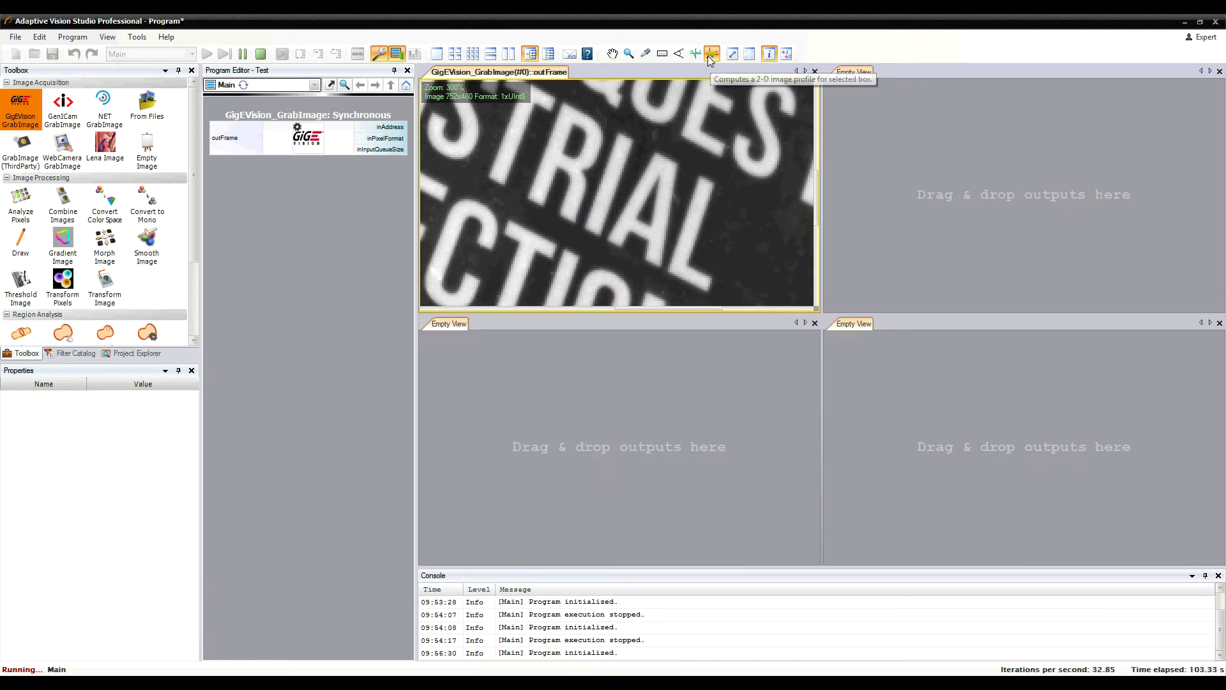
drag(511, 145, 753, 293)
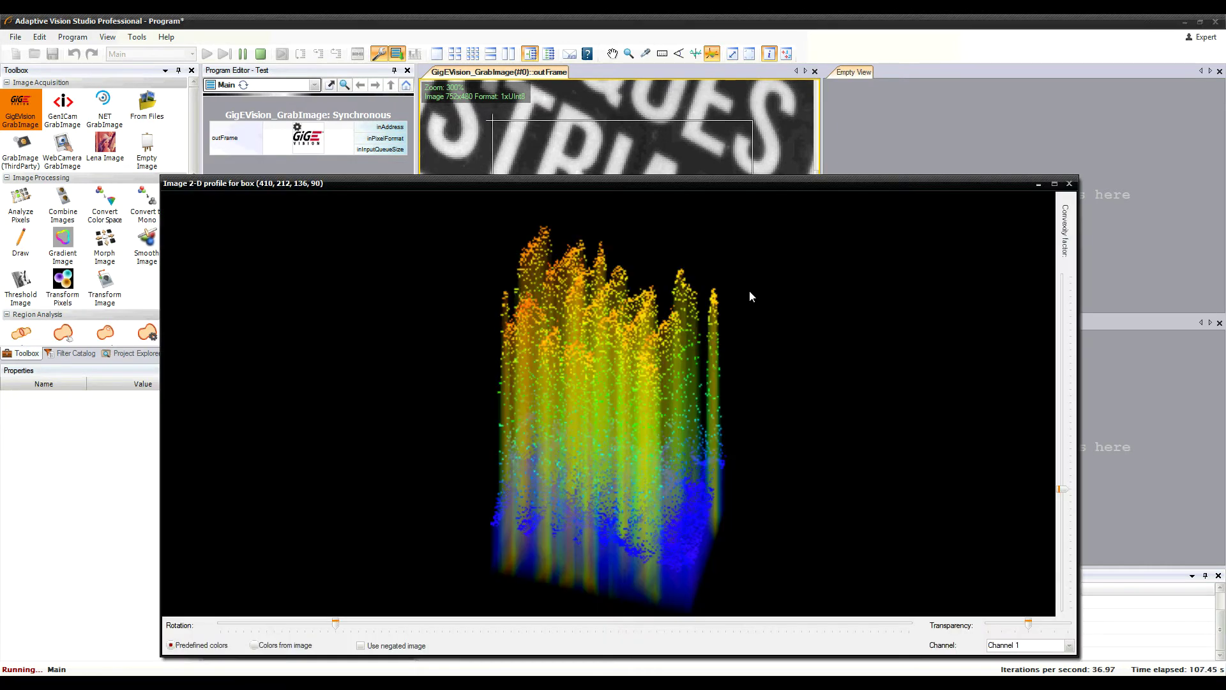
click(333, 622)
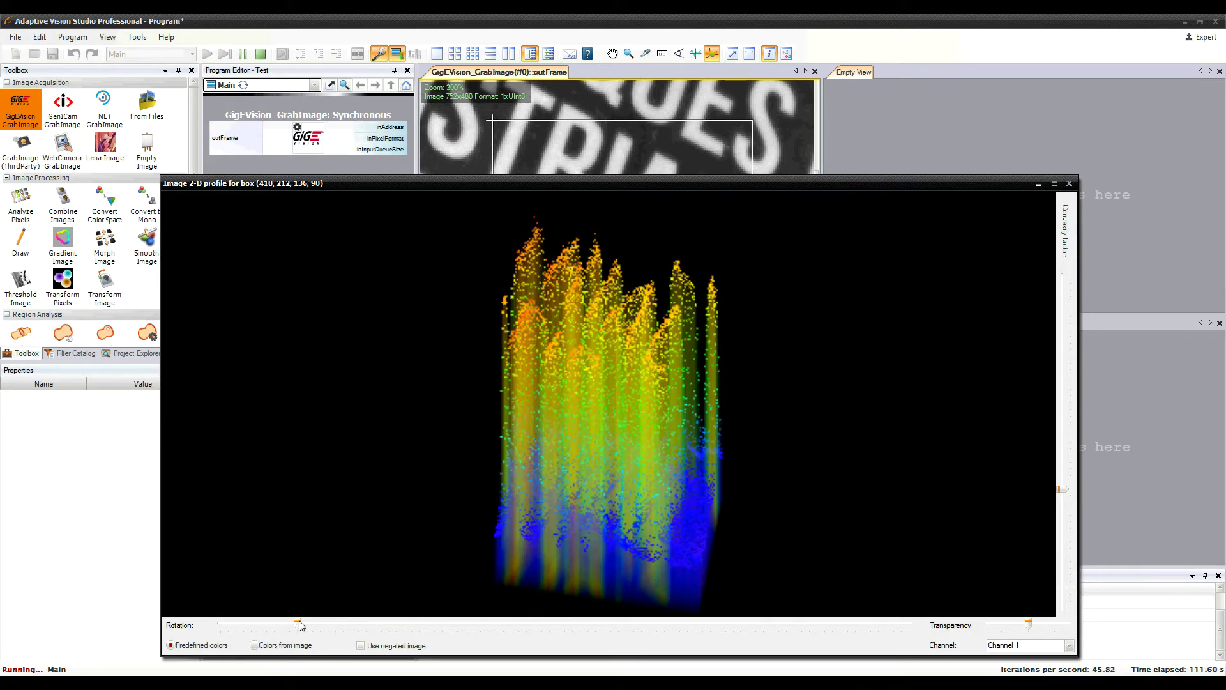
drag(304, 626, 327, 626)
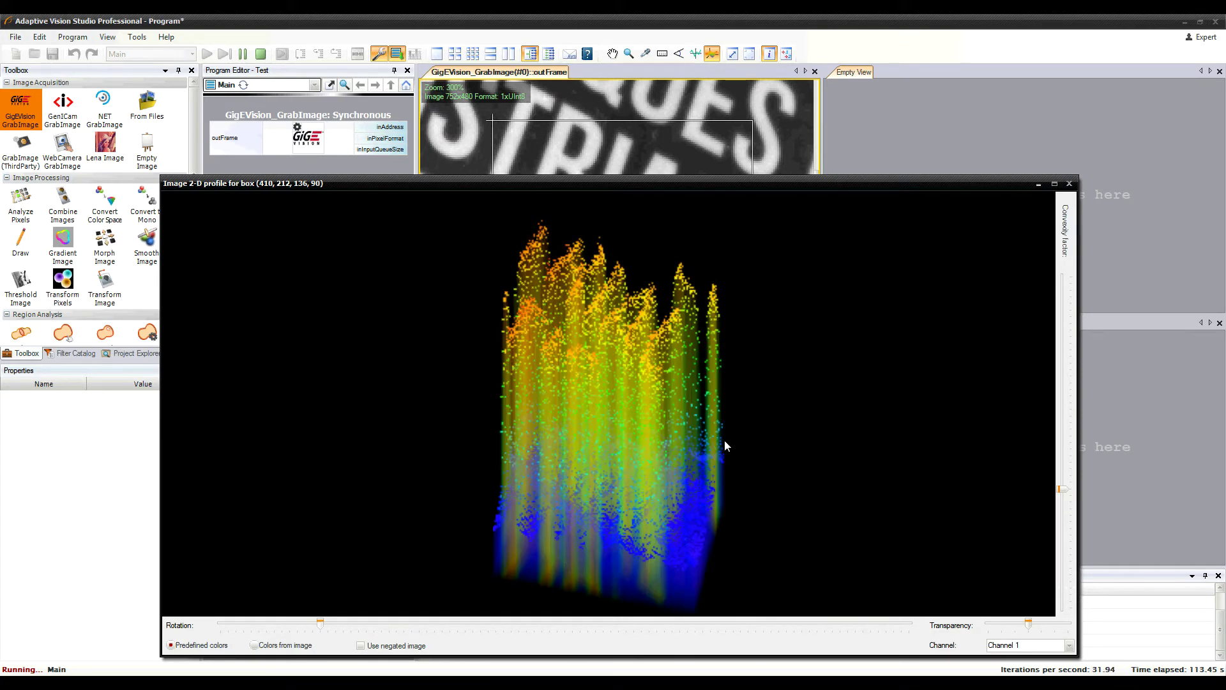
click(1069, 184)
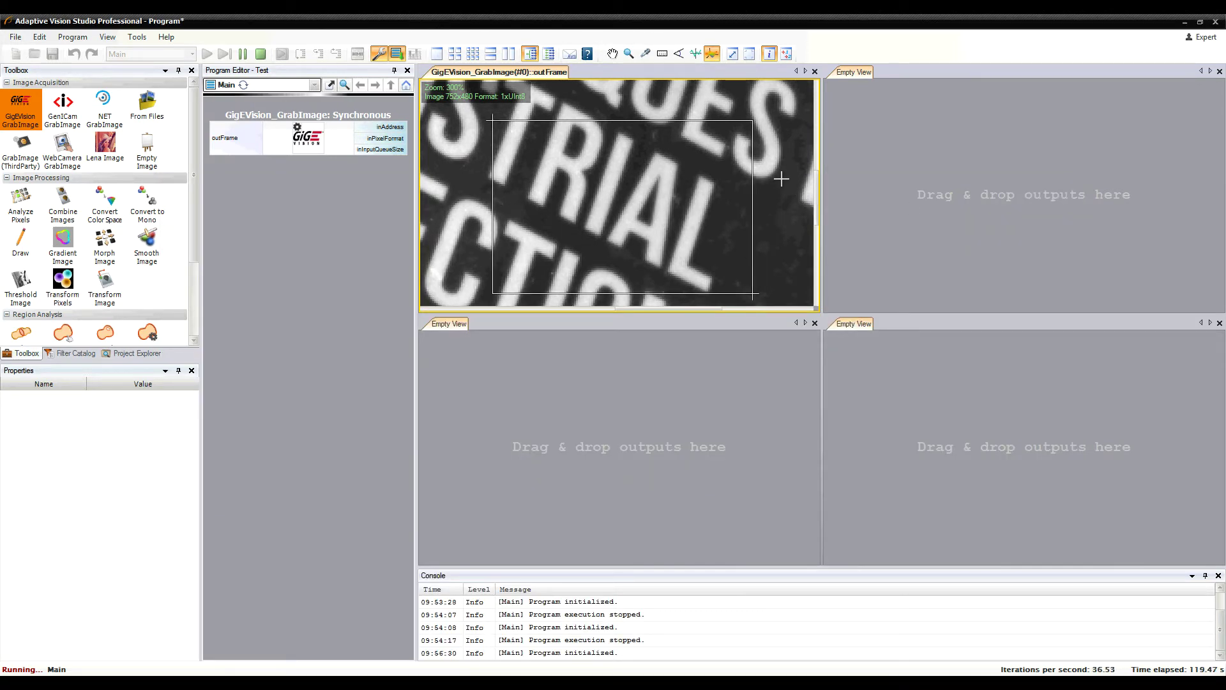
Fit the image, show it at 100% original size with info hidden, and stop the program
click(735, 54)
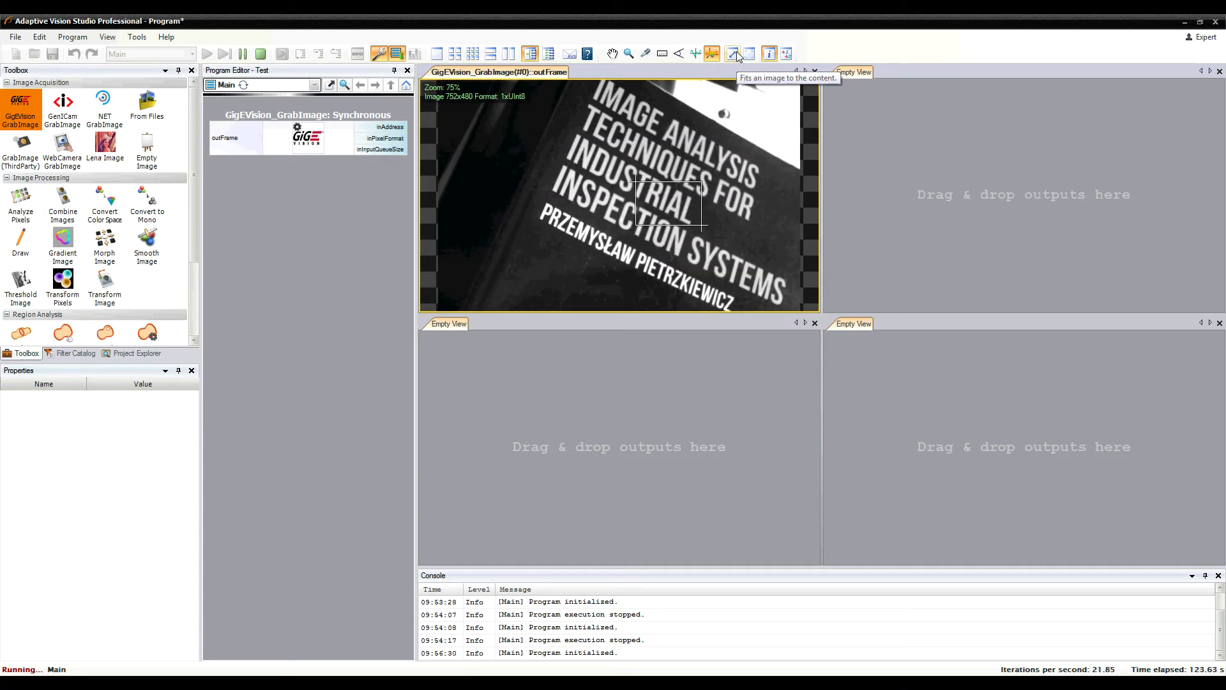
click(750, 55)
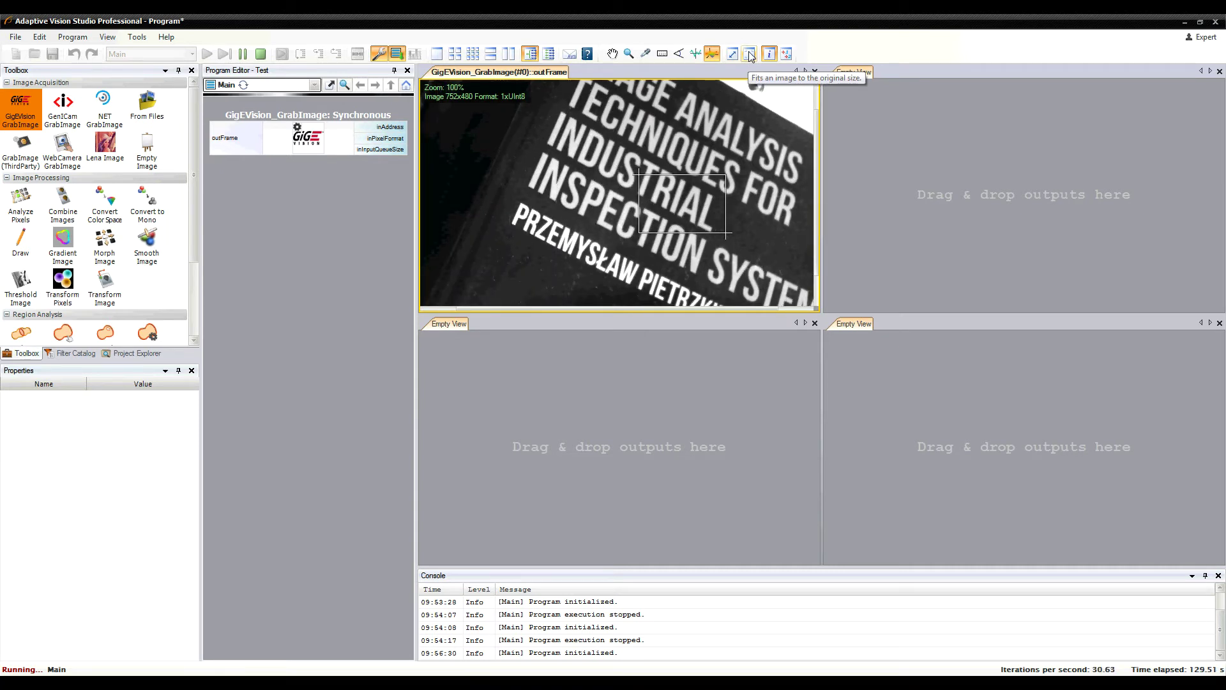
click(768, 55)
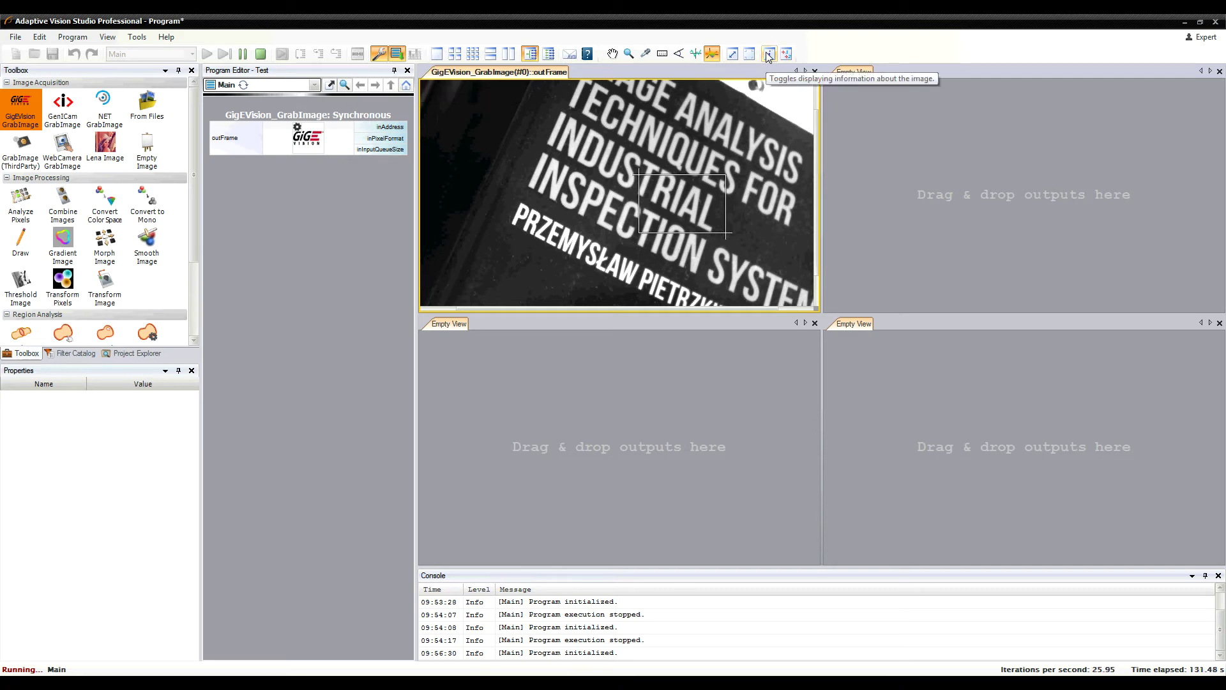
click(769, 54)
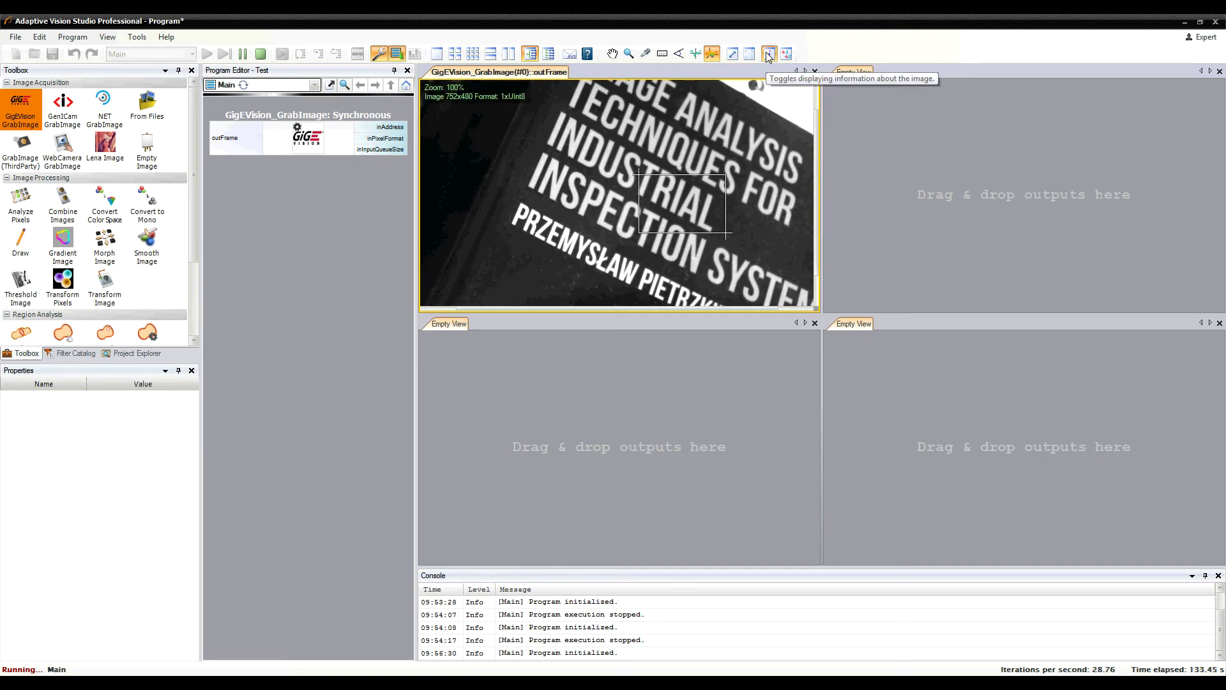
click(768, 55)
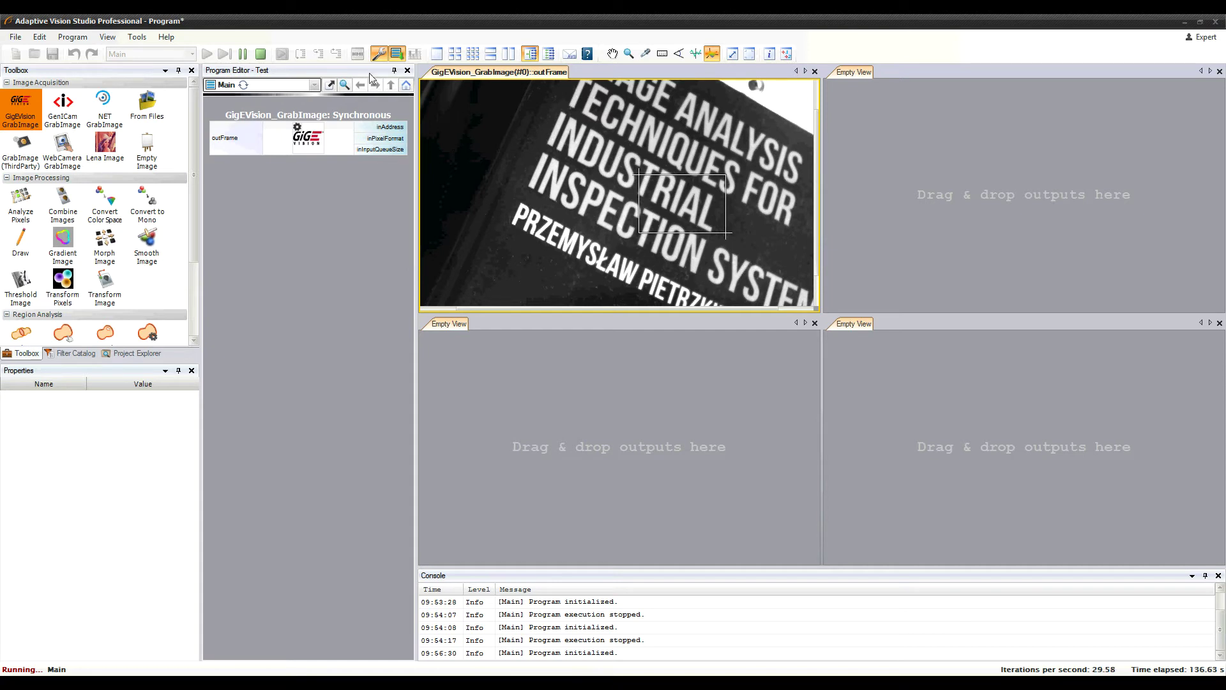
click(261, 55)
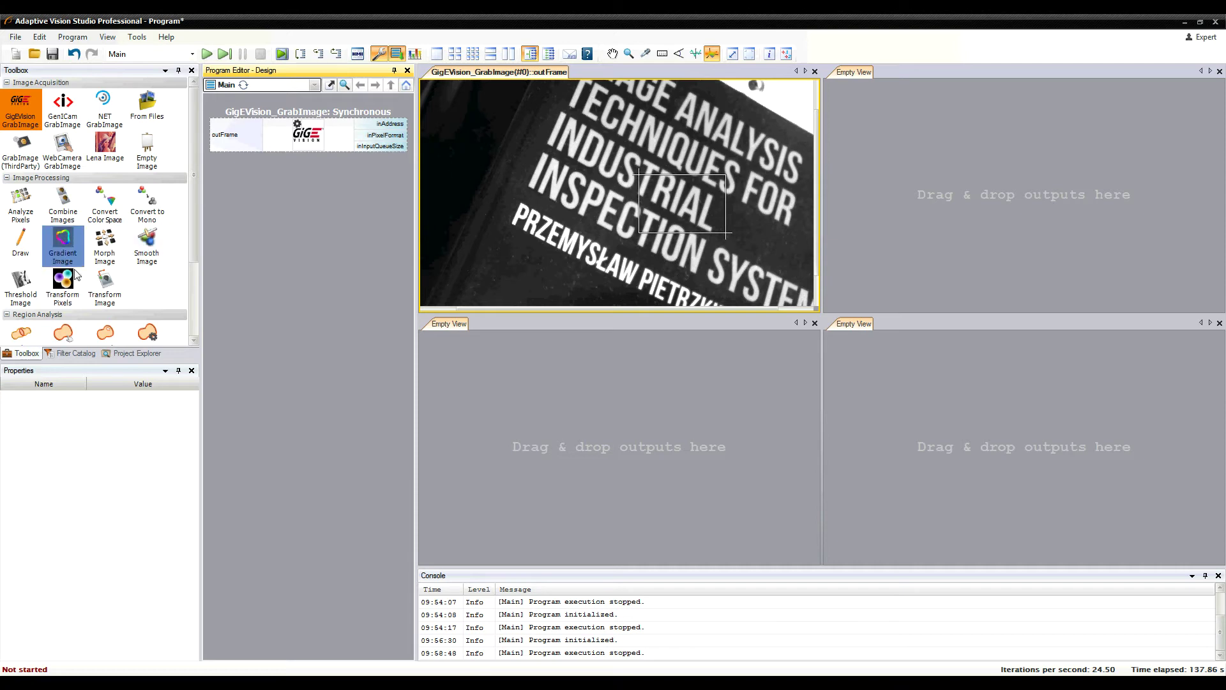
Add ThresholdToRegion and SplitRegionIntoBlobs, feeding the camera frame into the threshold
click(24, 287)
drag(24, 287, 301, 215)
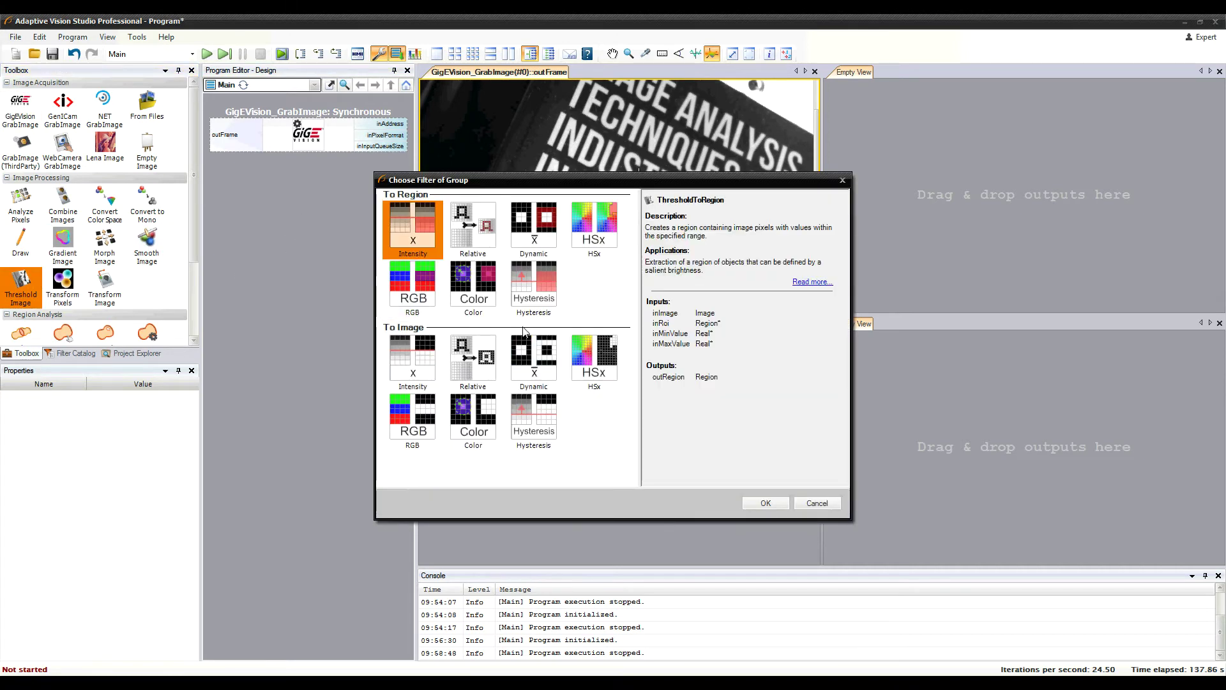
click(762, 502)
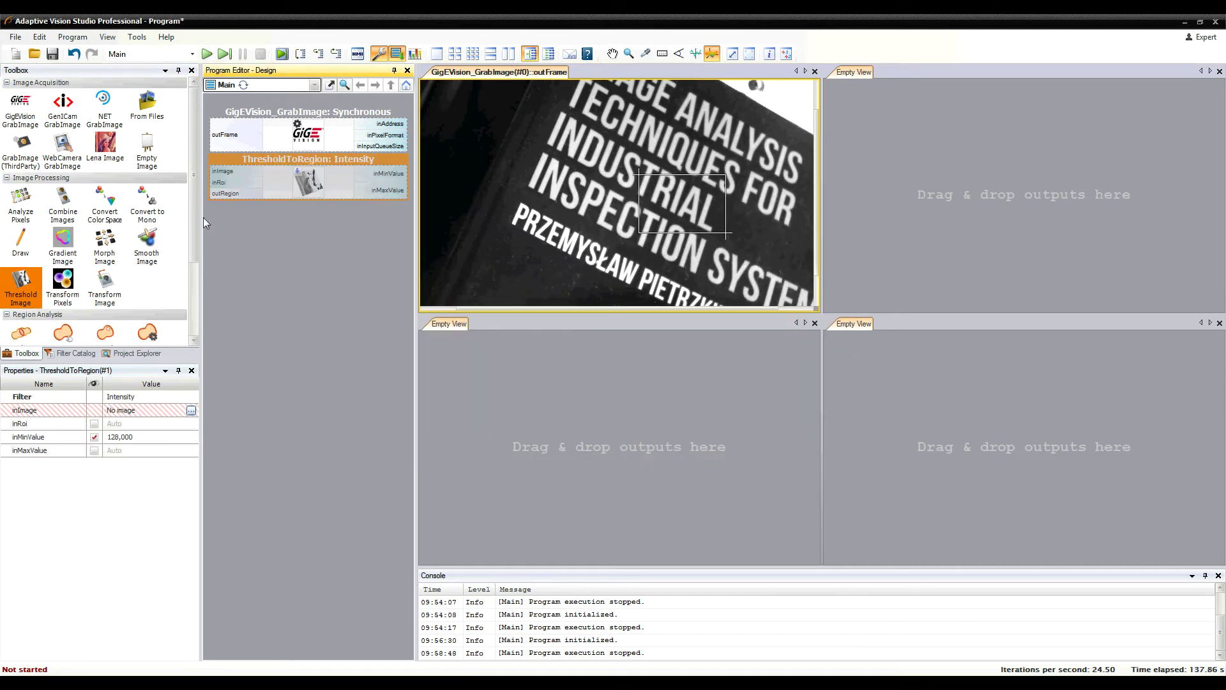
drag(196, 209, 201, 286)
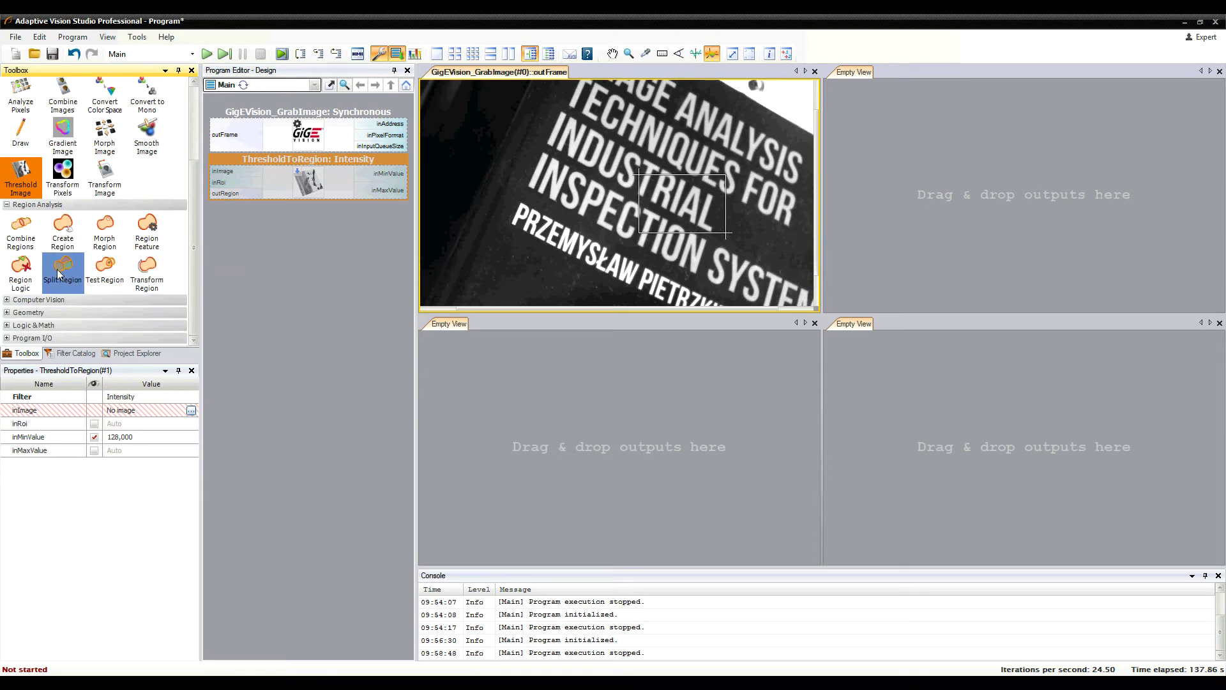
drag(59, 273, 277, 253)
click(765, 503)
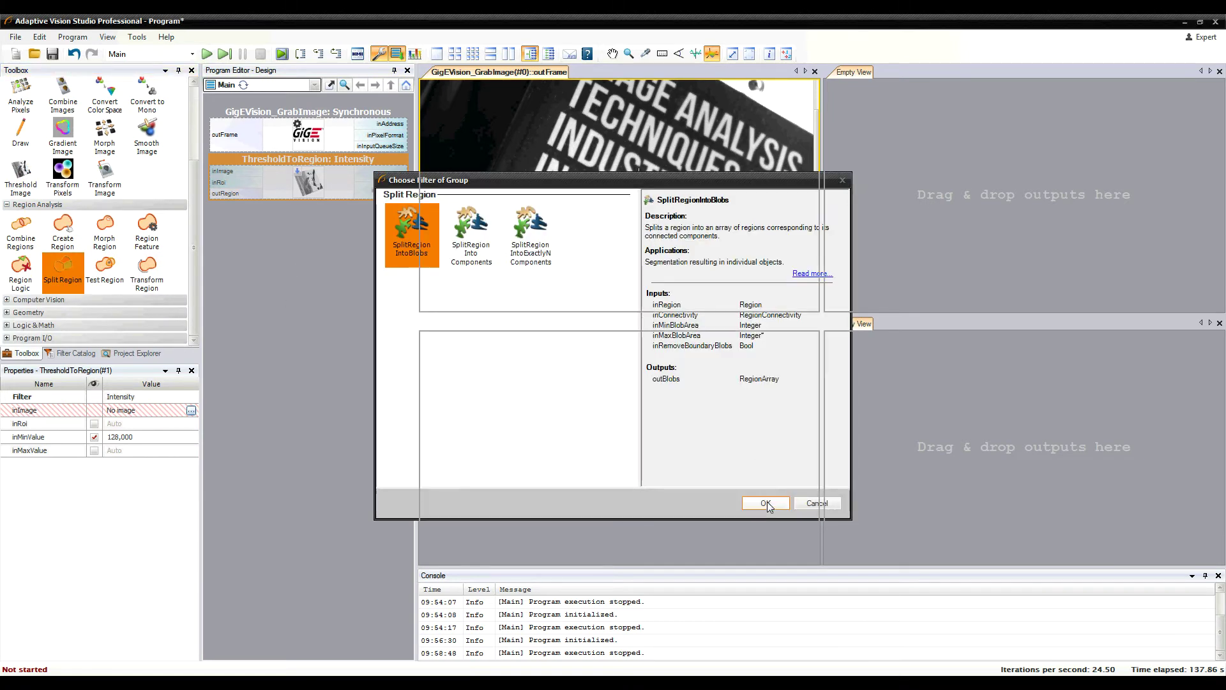
drag(239, 134, 228, 223)
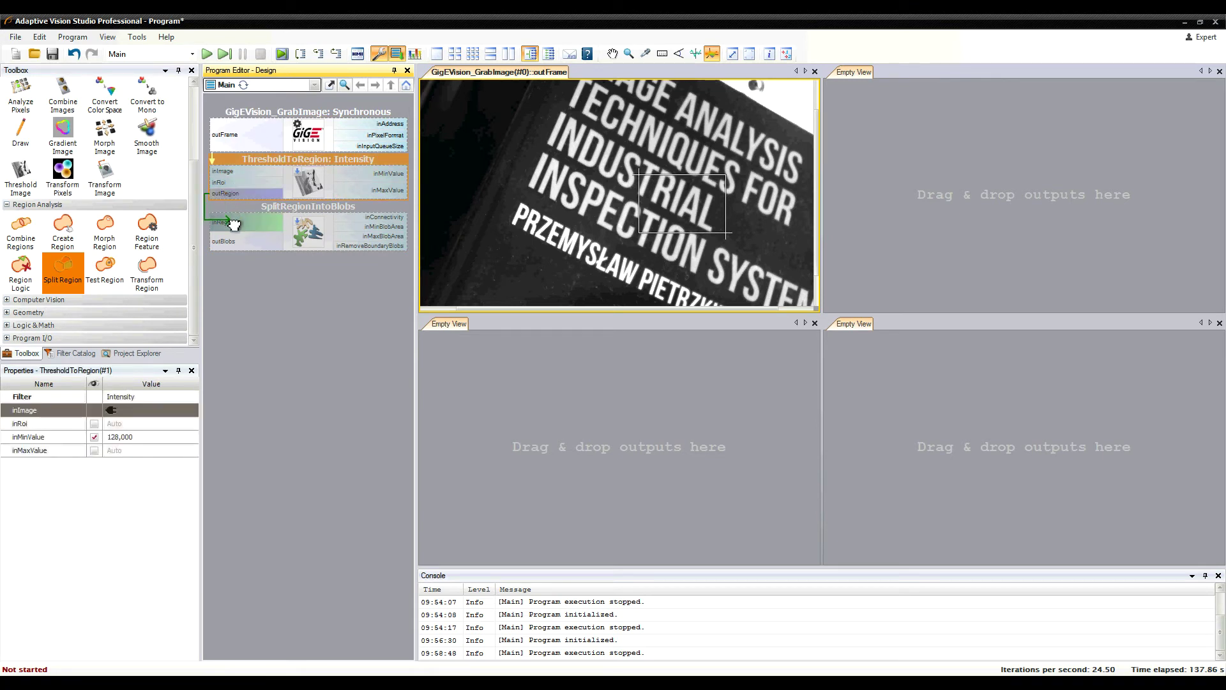
Set SplitRegionIntoBlobs inMinBlobArea to 100, run, and preview outBlobs in an empty view
click(293, 236)
click(142, 423)
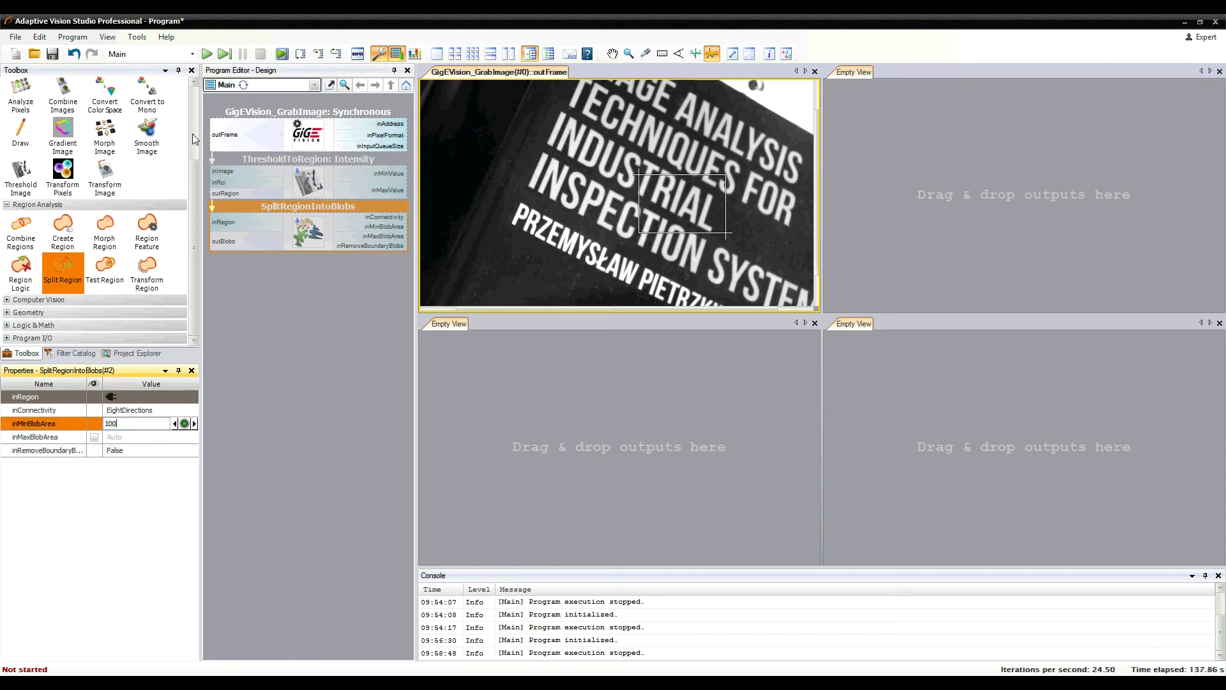
click(208, 56)
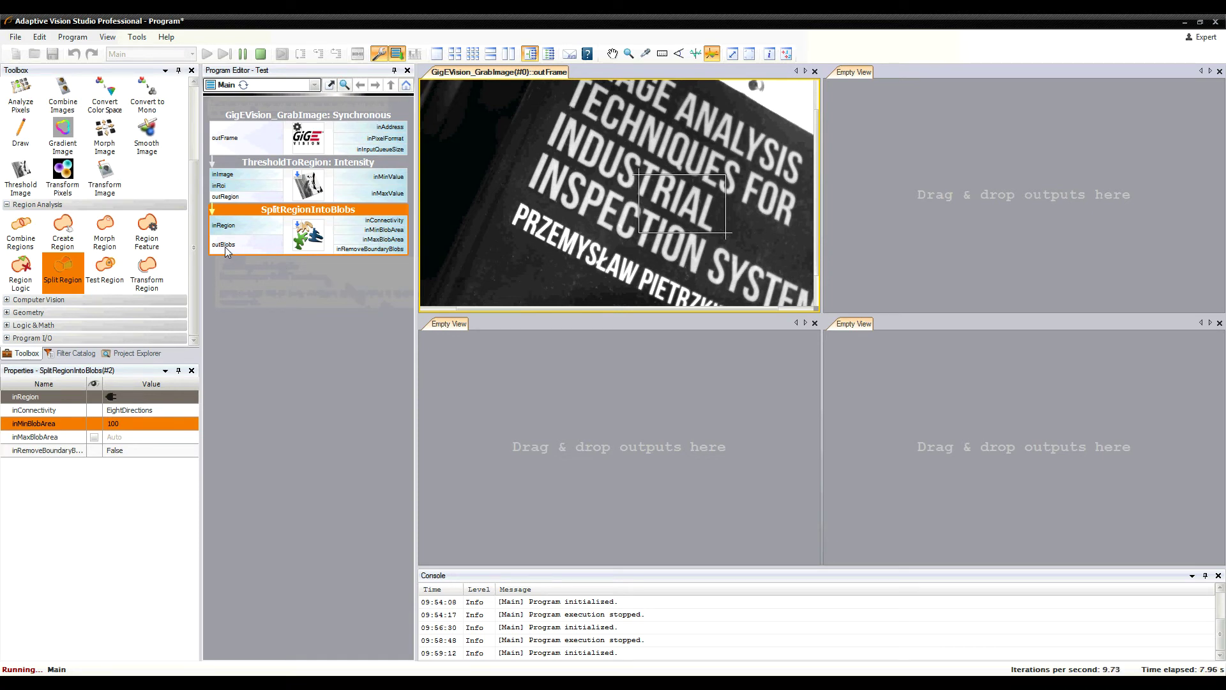
drag(225, 246, 585, 391)
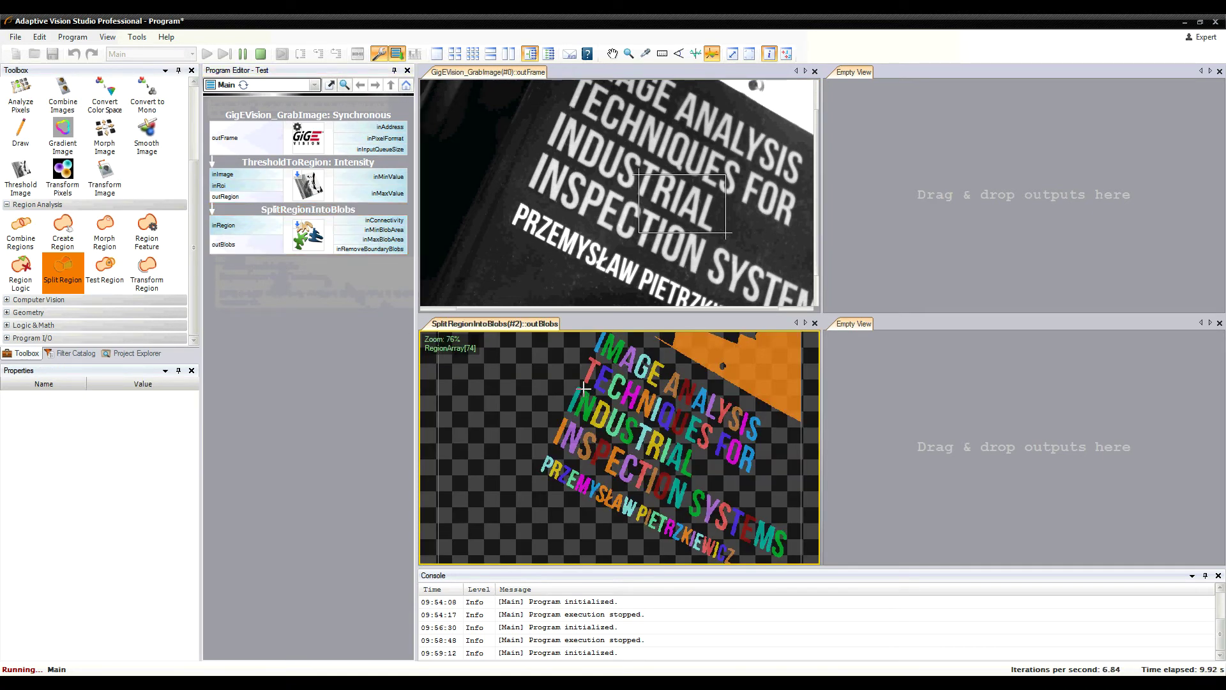
Overlay the outBlobs regions on the outFrame camera preview and show its image information
click(232, 249)
drag(231, 249, 576, 175)
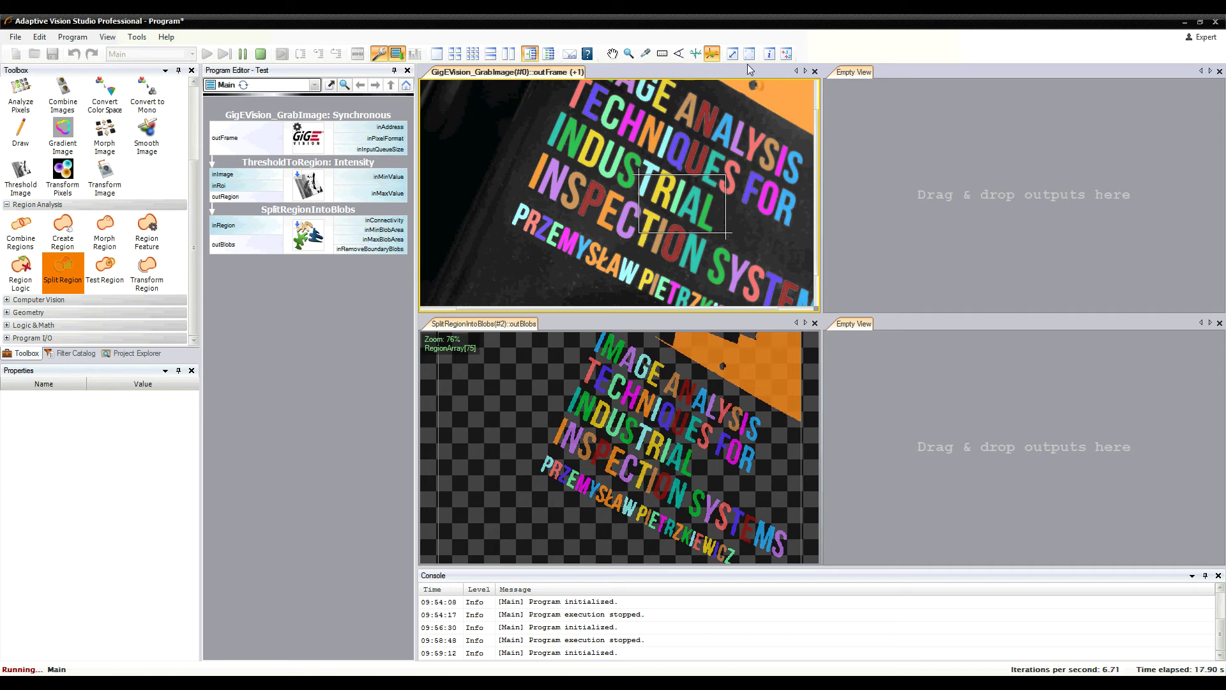
click(771, 54)
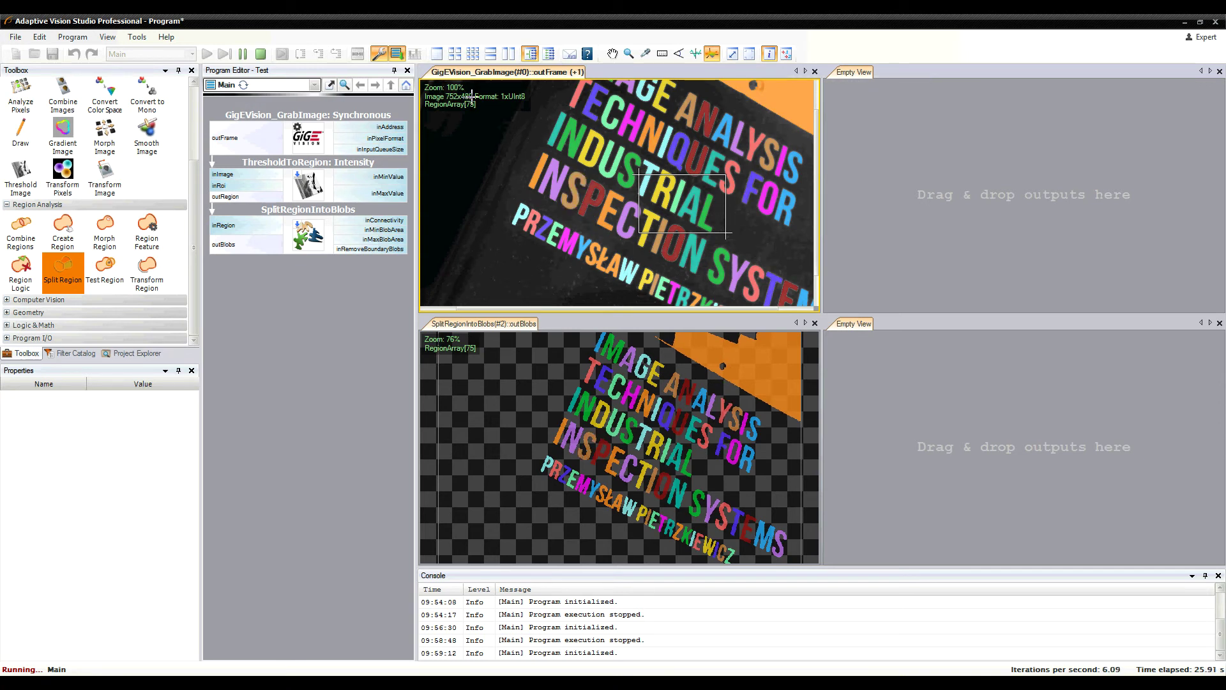
Turn on index labels beside each overlaid blob and zoom the top view to check them
click(787, 55)
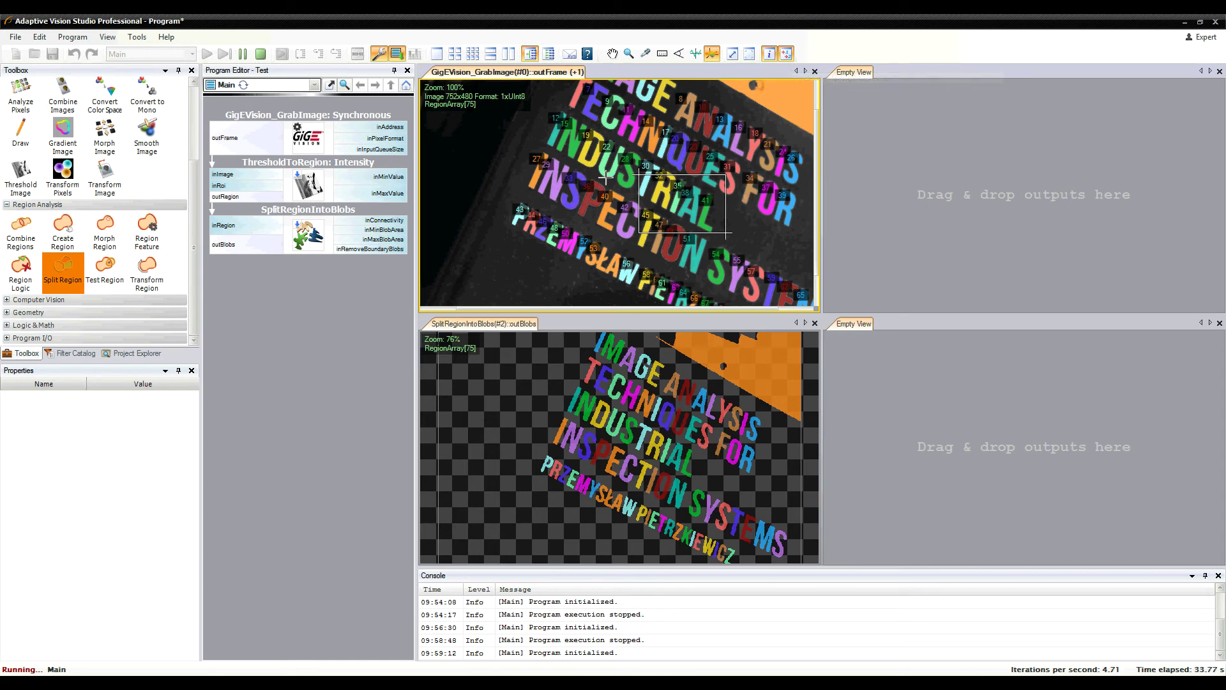
scroll(603, 151, up, 2)
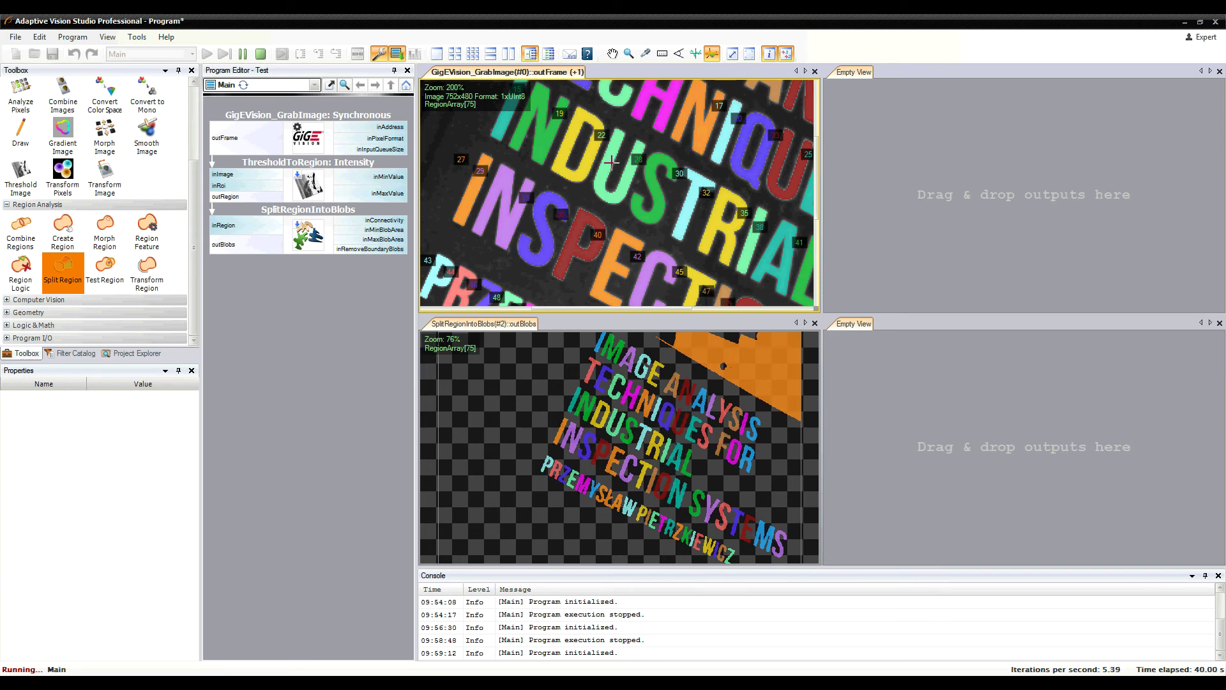
scroll(612, 164, down, 1)
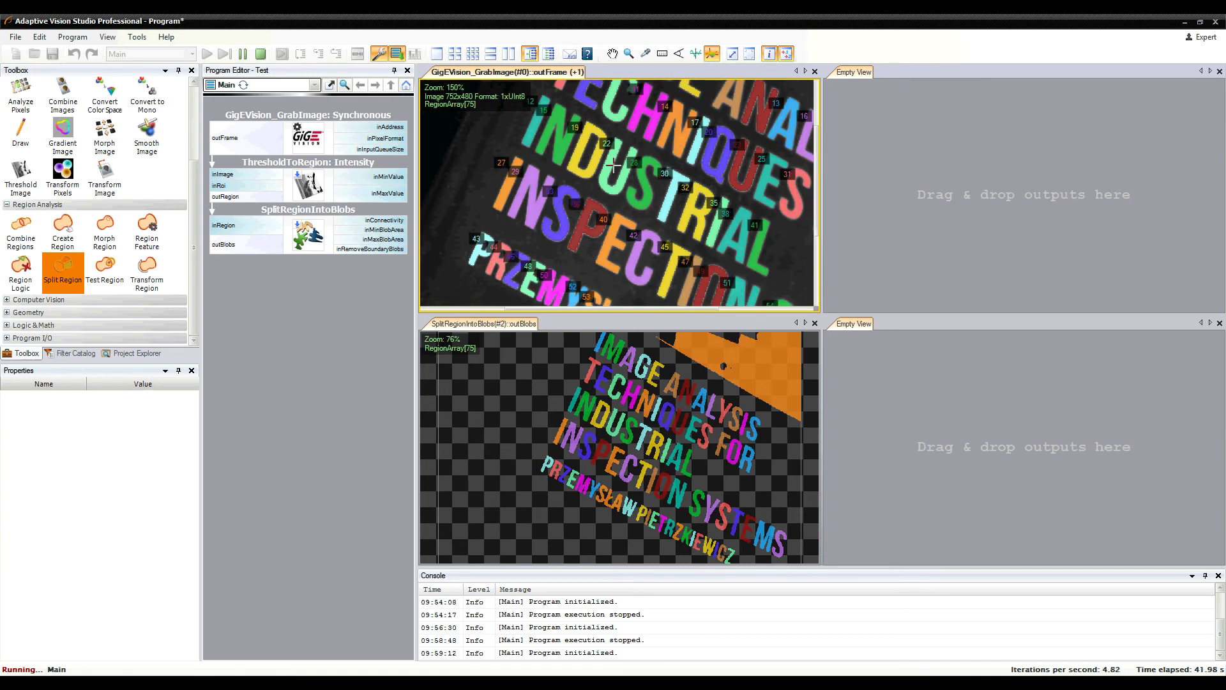
scroll(613, 166, down, 1)
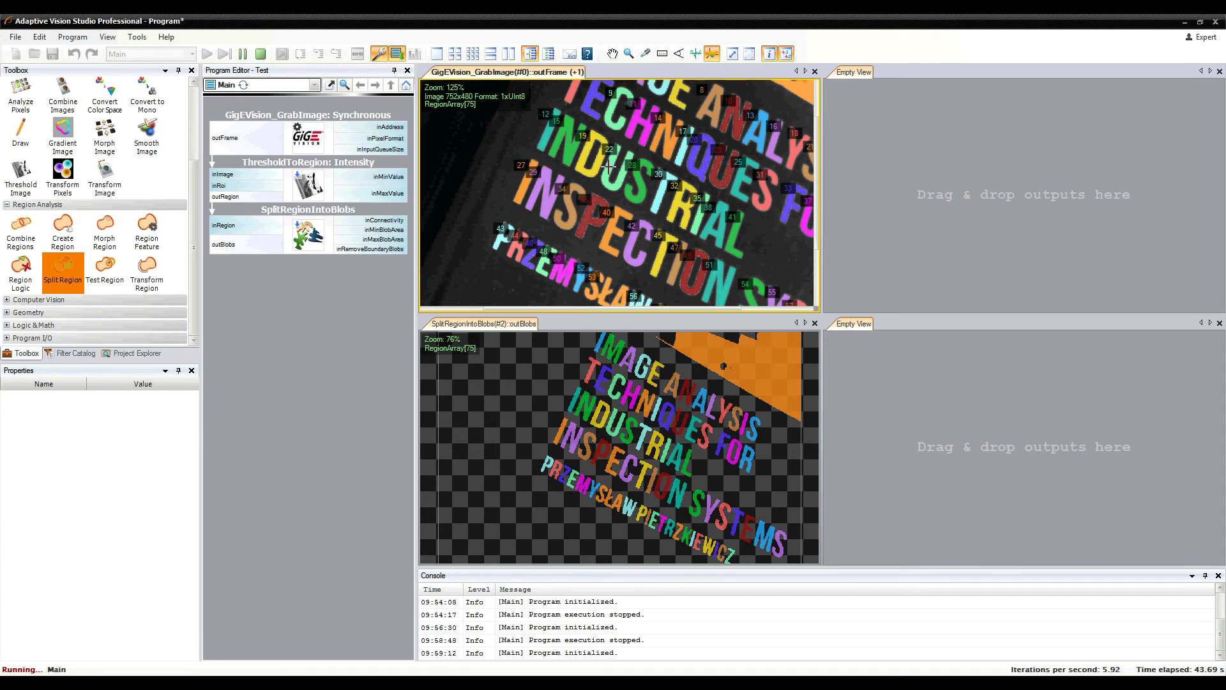
Show the preview source of the top view, revealing the GigEVision_GrabImage step
right_click(509, 76)
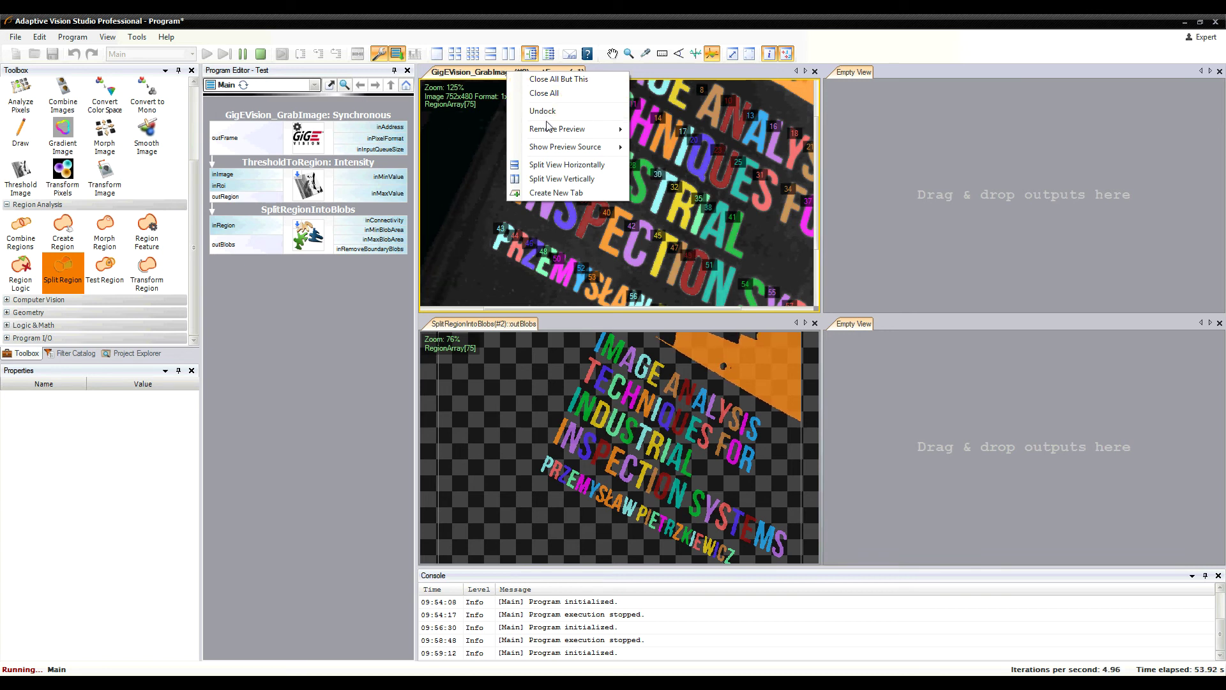
mouse_move(574, 150)
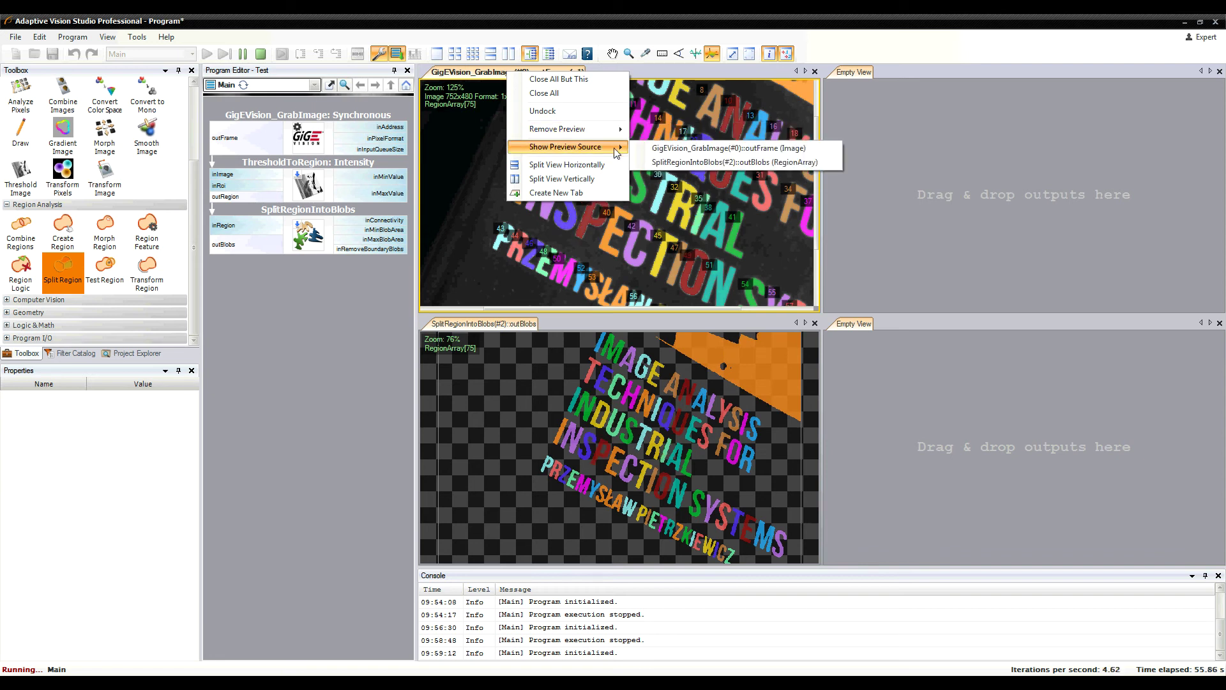
click(645, 148)
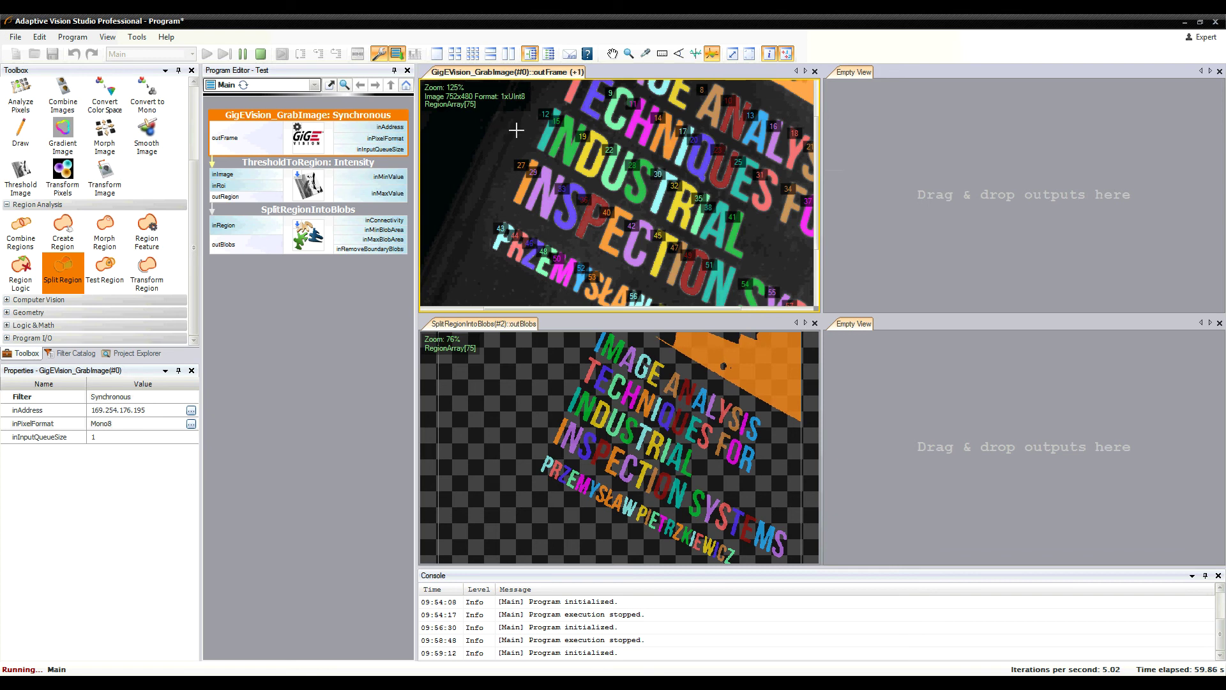
Remove GigEVision_GrabImage(#0)::outFrame from the top preview and close that blobs preview
right_click(508, 81)
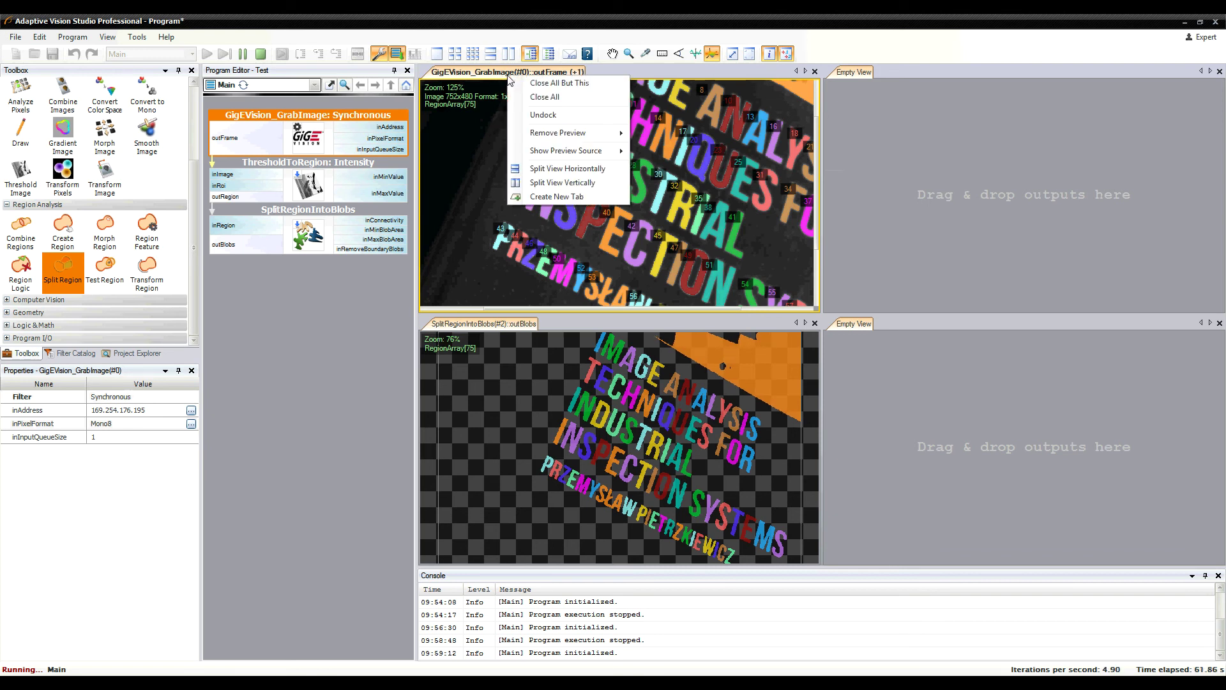
mouse_move(600, 137)
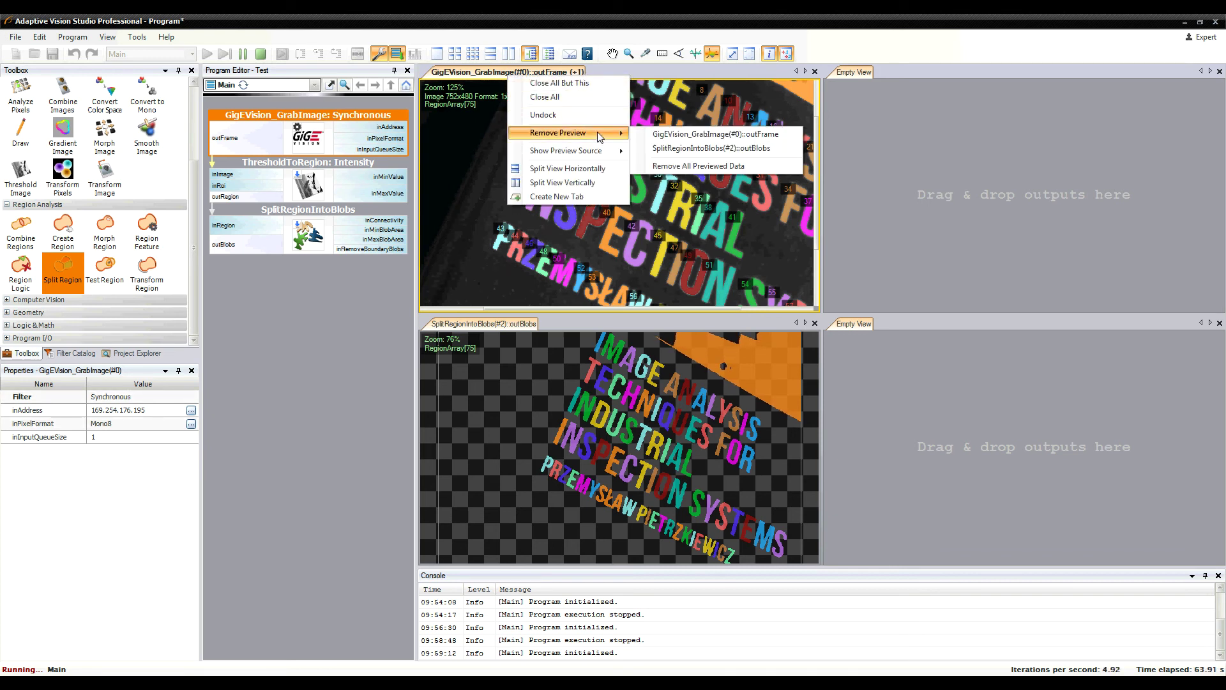
click(662, 134)
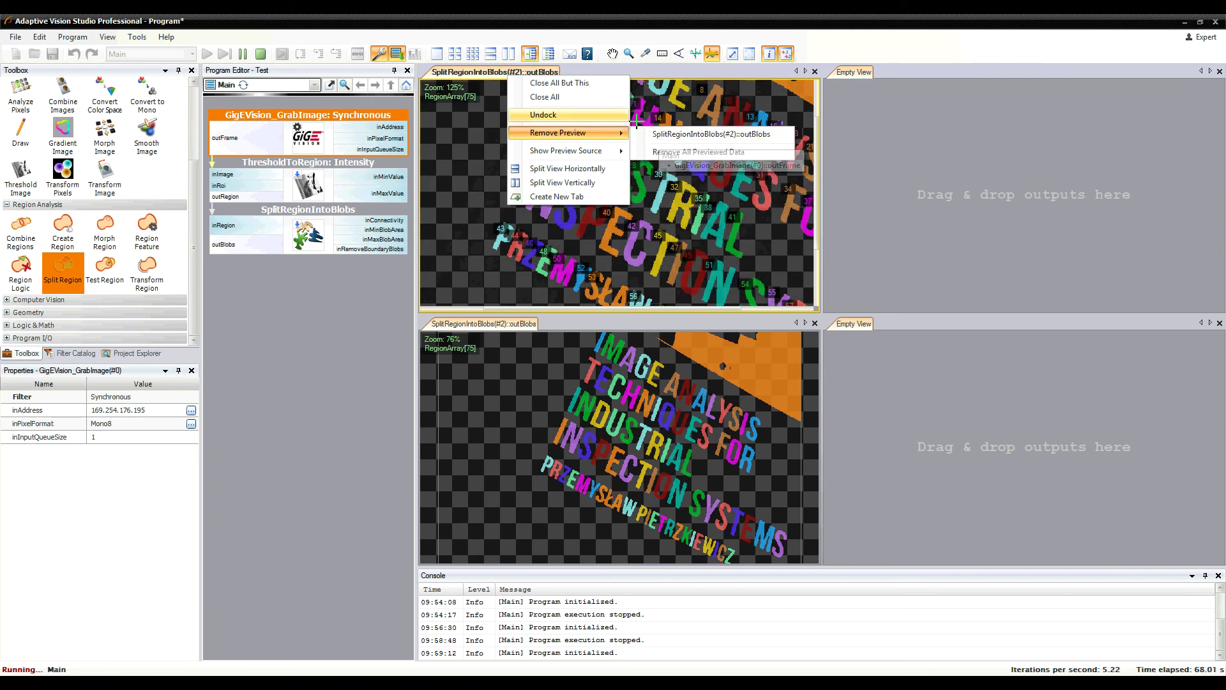
click(635, 82)
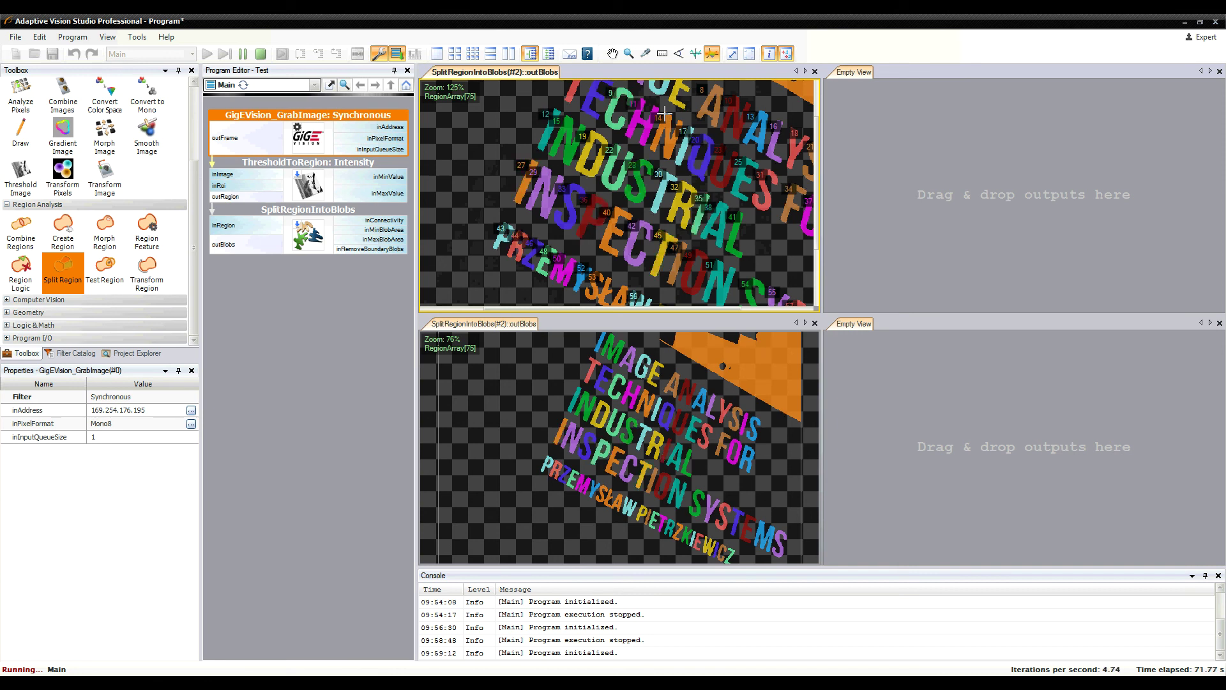
click(815, 71)
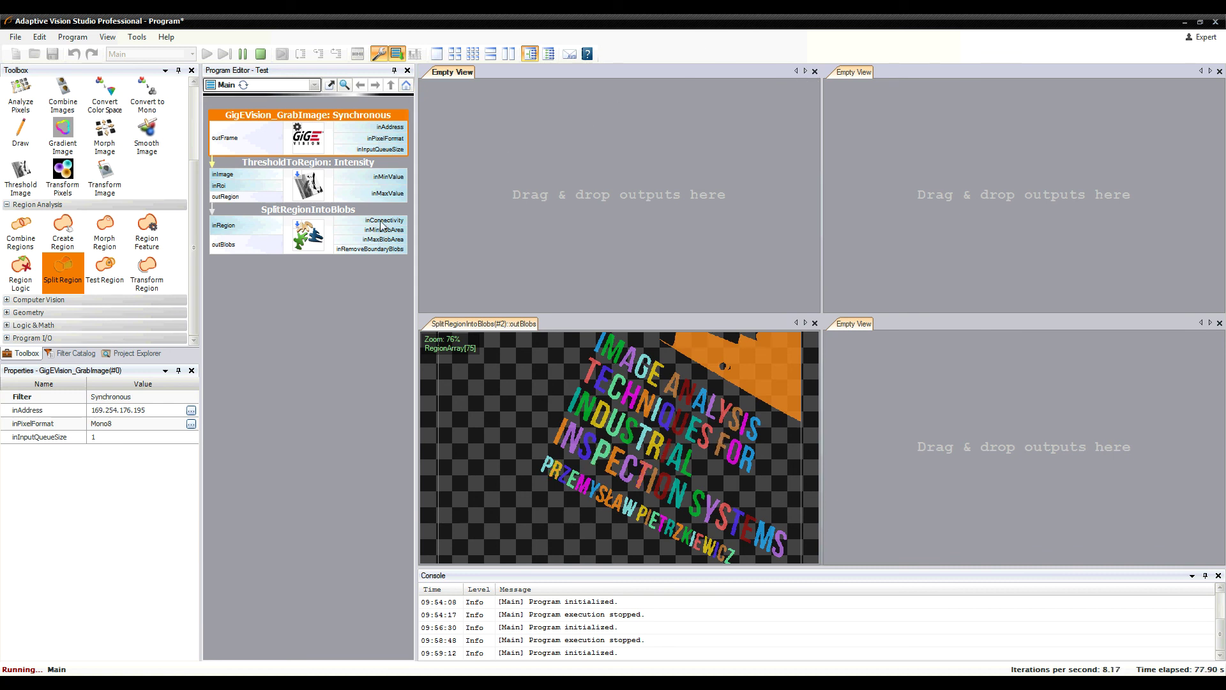
Preview SplitRegionIntoBlobs' inMinBlobArea parameter (value 100) in the empty top view
drag(383, 229, 623, 189)
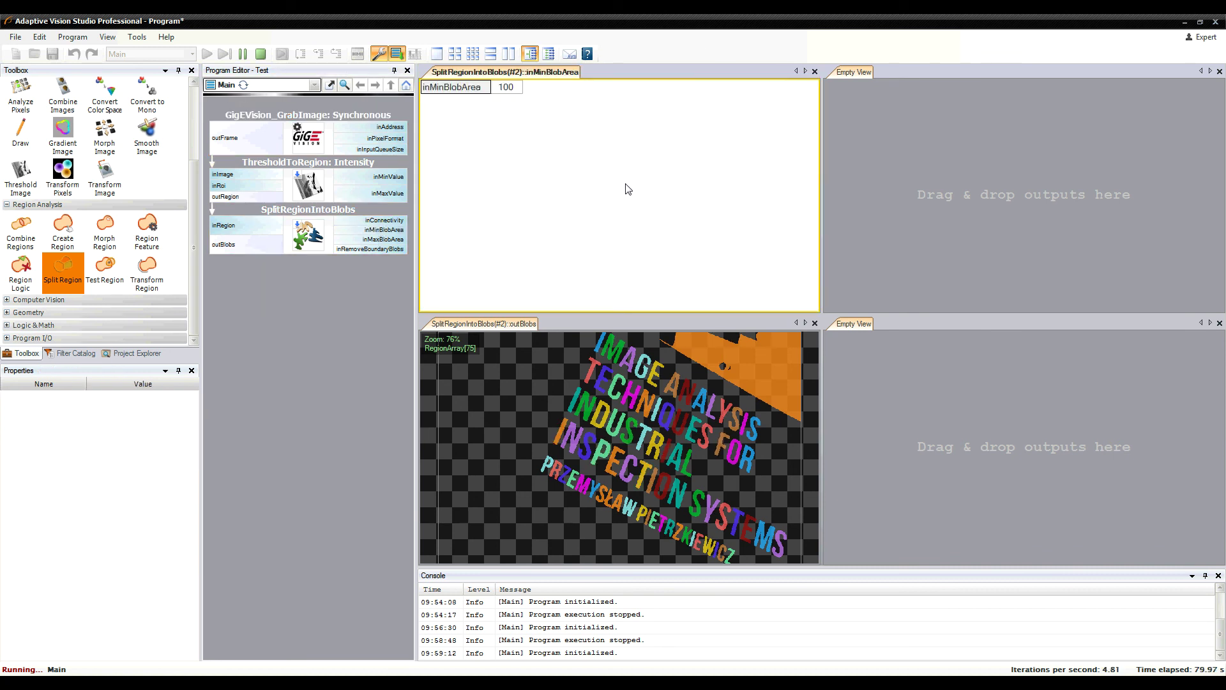